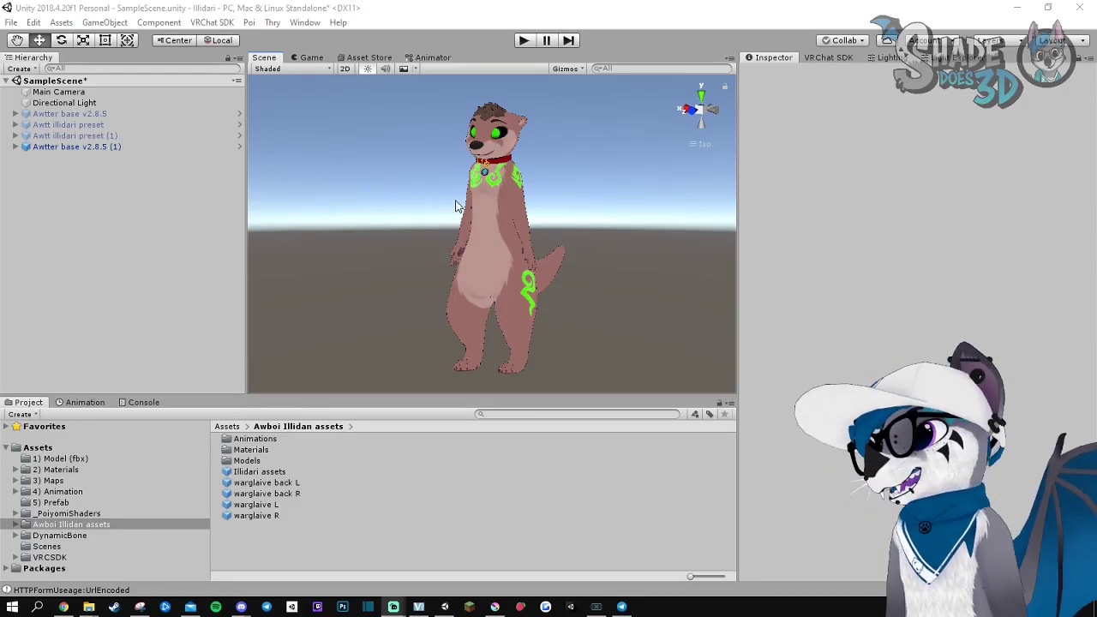
Orbit the Scene view around the otter avatar to see it from the side and front
{"action": "left_click_drag", "start_coordinate": [465, 205], "coordinate": [297, 232], "text": "alt"}
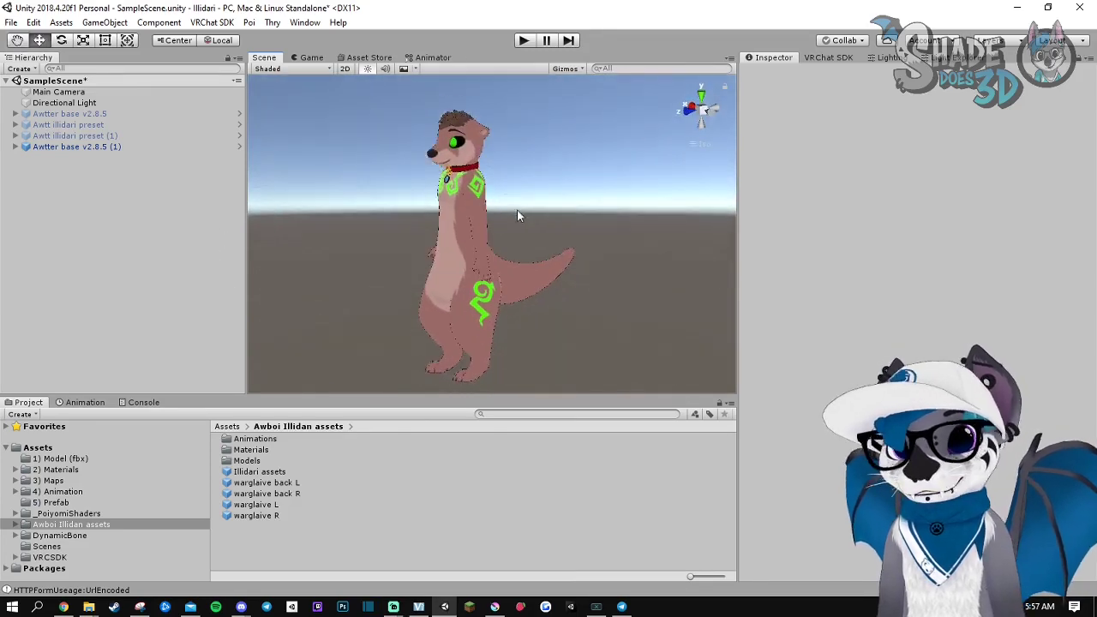
{"action": "mouse_move", "coordinate": [298, 232]}
{"action": "left_mouse_down", "text": "alt"}
{"action": "mouse_move", "coordinate": [472, 248]}
{"action": "mouse_move", "coordinate": [306, 299]}
{"action": "mouse_move", "coordinate": [266, 205]}
{"action": "mouse_move", "coordinate": [624, 191]}
{"action": "mouse_move", "coordinate": [472, 248]}
{"action": "mouse_move", "coordinate": [521, 252]}
{"action": "mouse_move", "coordinate": [514, 240]}
{"action": "mouse_move", "coordinate": [528, 226]}
{"action": "mouse_move", "coordinate": [433, 240]}
{"action": "mouse_move", "coordinate": [484, 234]}
{"action": "mouse_move", "coordinate": [449, 218]}
{"action": "mouse_move", "coordinate": [482, 171]}
{"action": "mouse_move", "coordinate": [466, 212]}
{"action": "mouse_move", "coordinate": [449, 214]}
{"action": "mouse_move", "coordinate": [467, 229]}
{"action": "left_mouse_up", "text": "alt"}
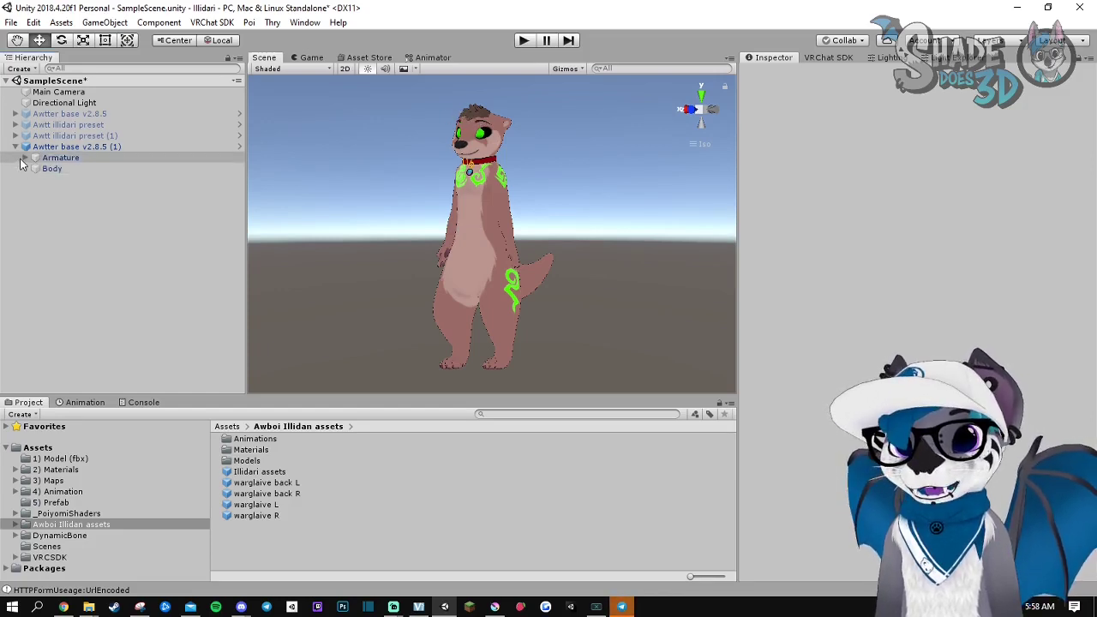
Expand the avatar's Armature through Hips, Spine, Chest, Neck and Head to select Hair1
{"action": "left_click", "coordinate": [25, 158]}
{"action": "left_click", "coordinate": [35, 169]}
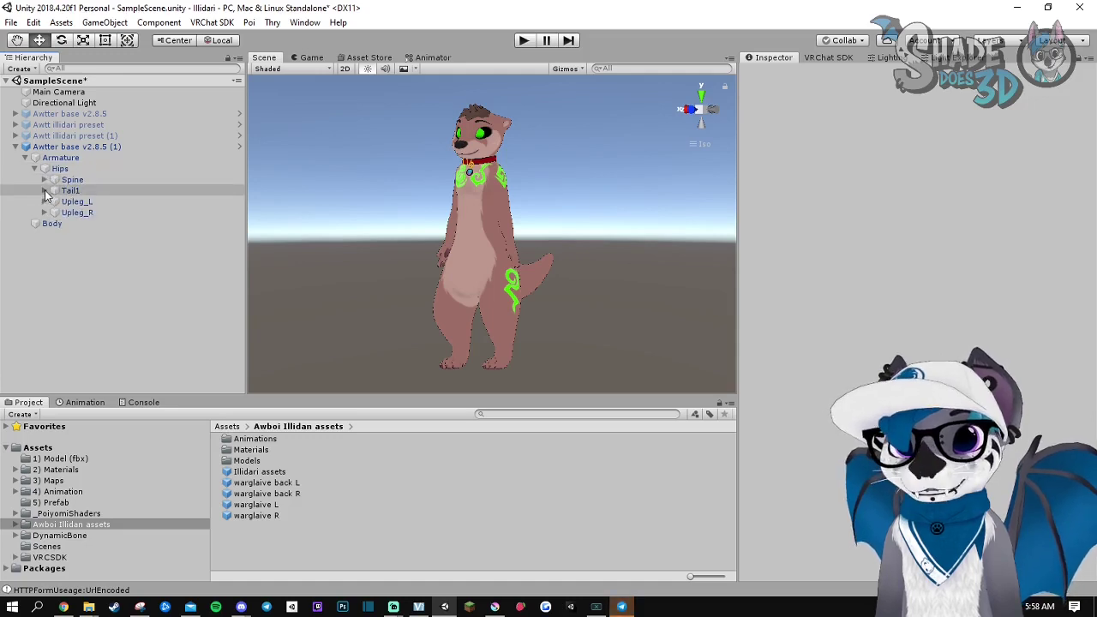
{"action": "left_click", "coordinate": [45, 180]}
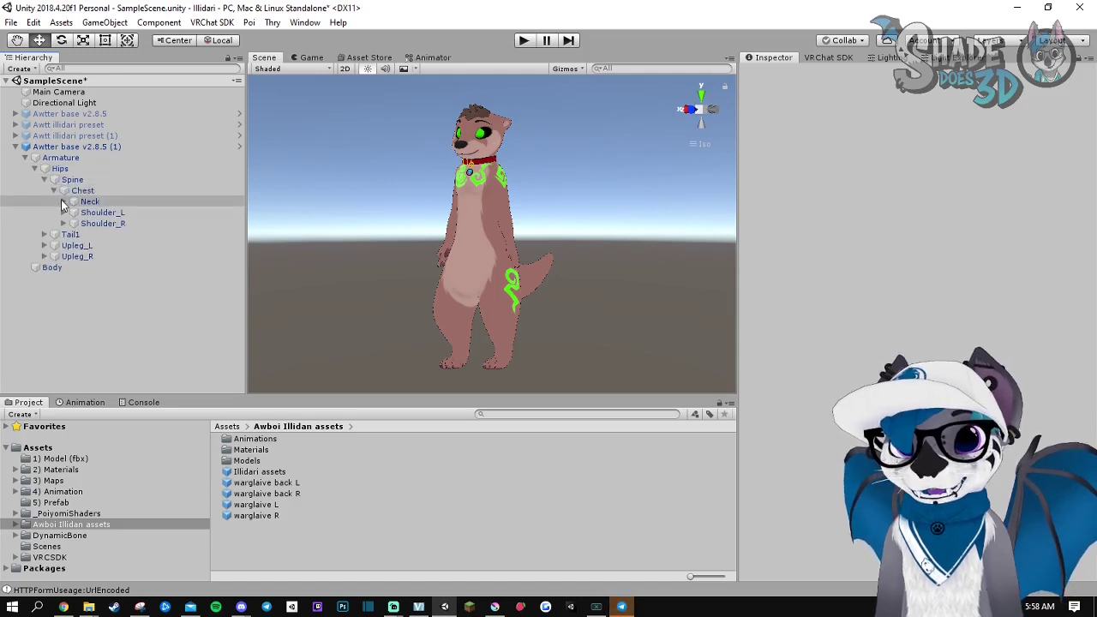
{"action": "left_click", "coordinate": [63, 201]}
{"action": "left_click", "coordinate": [72, 222]}
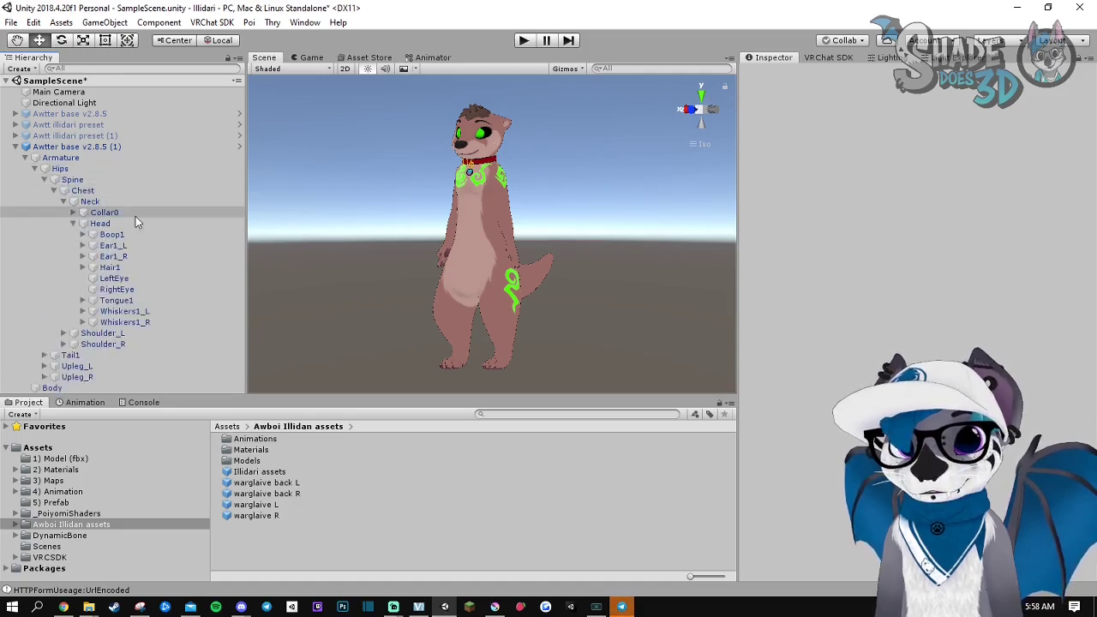
{"action": "left_click", "coordinate": [109, 267]}
Set Hair1's Scale X, Y and Z to 0 and collapse the bone tree
{"action": "left_click", "coordinate": [915, 137]}
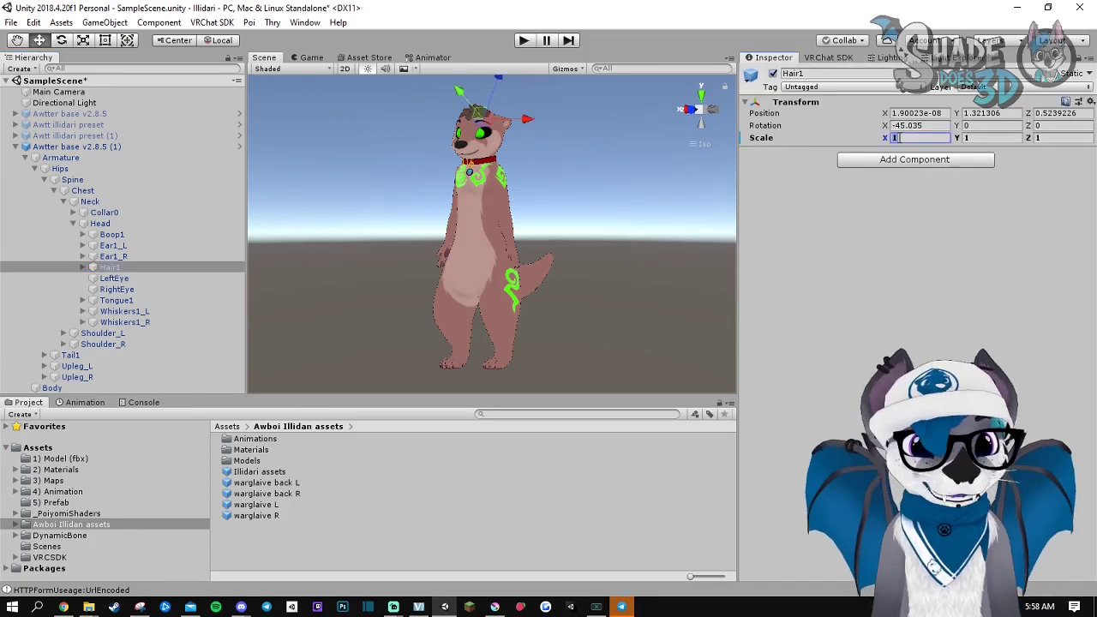
{"action": "type", "text": "0"}
{"action": "left_click", "coordinate": [977, 138]}
{"action": "type", "text": "0"}
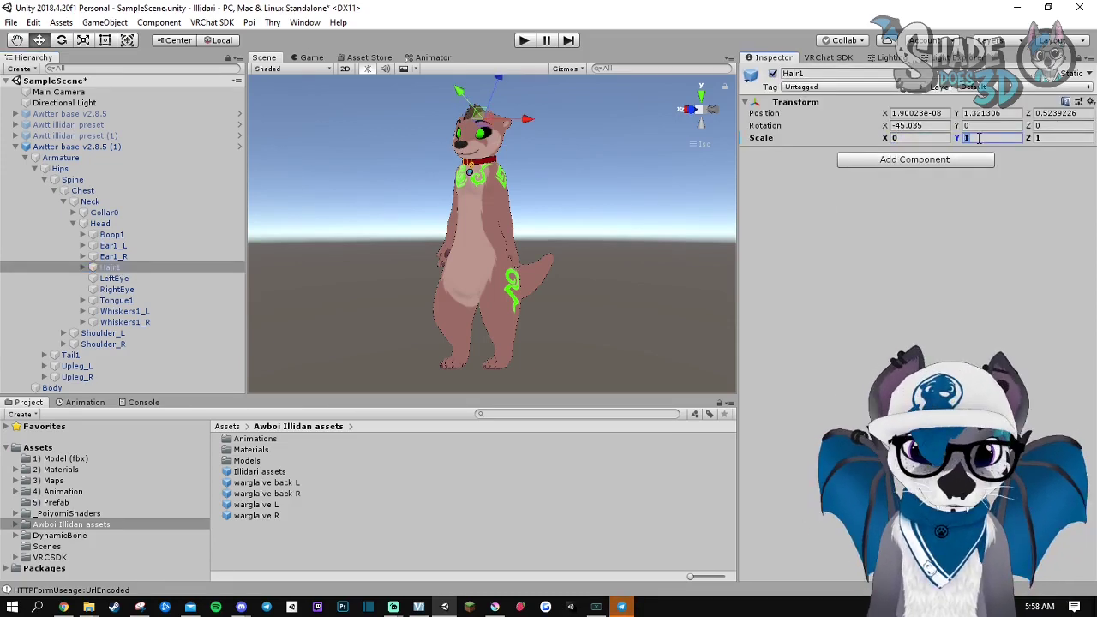
{"action": "left_click", "coordinate": [1048, 138]}
{"action": "type", "text": "0"}
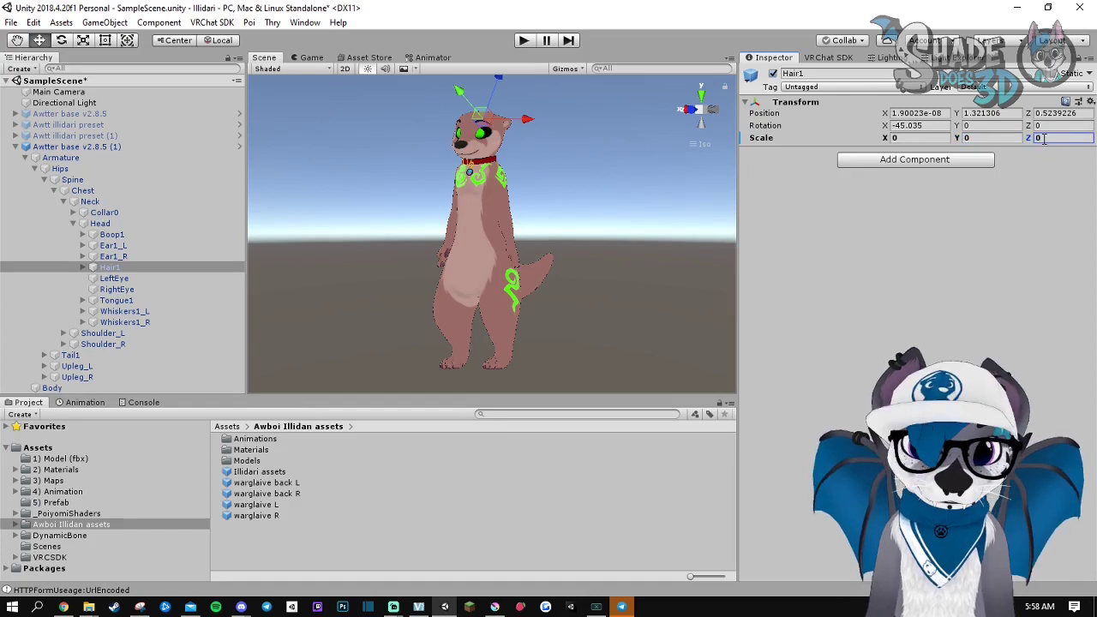
{"action": "left_click", "coordinate": [14, 146]}
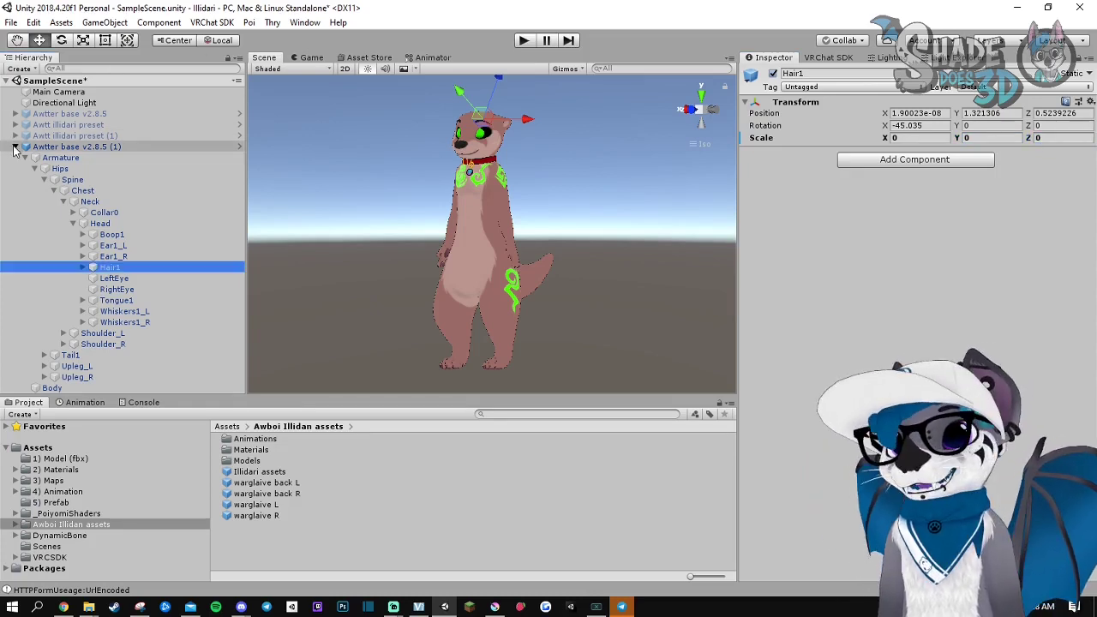
Drag Illidari assets and the four warglaive prefabs from the Awboi Illidan folder into the Hierarchy
{"action": "left_click", "coordinate": [261, 472]}
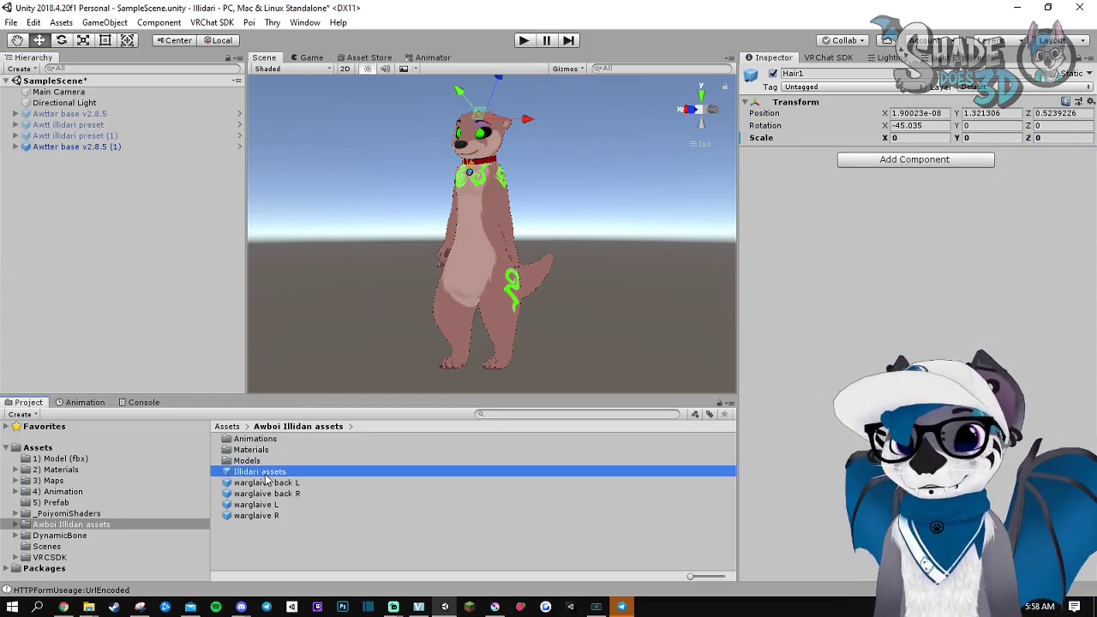
{"action": "left_click", "coordinate": [262, 515], "text": "shift"}
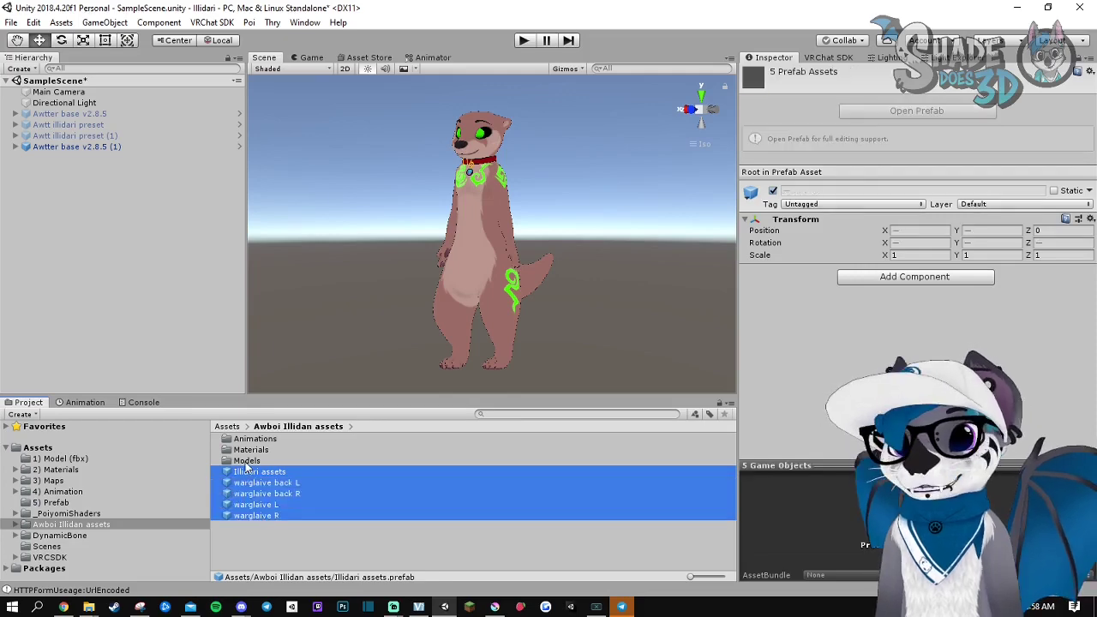
{"action": "left_click_drag", "start_coordinate": [247, 472], "coordinate": [191, 366]}
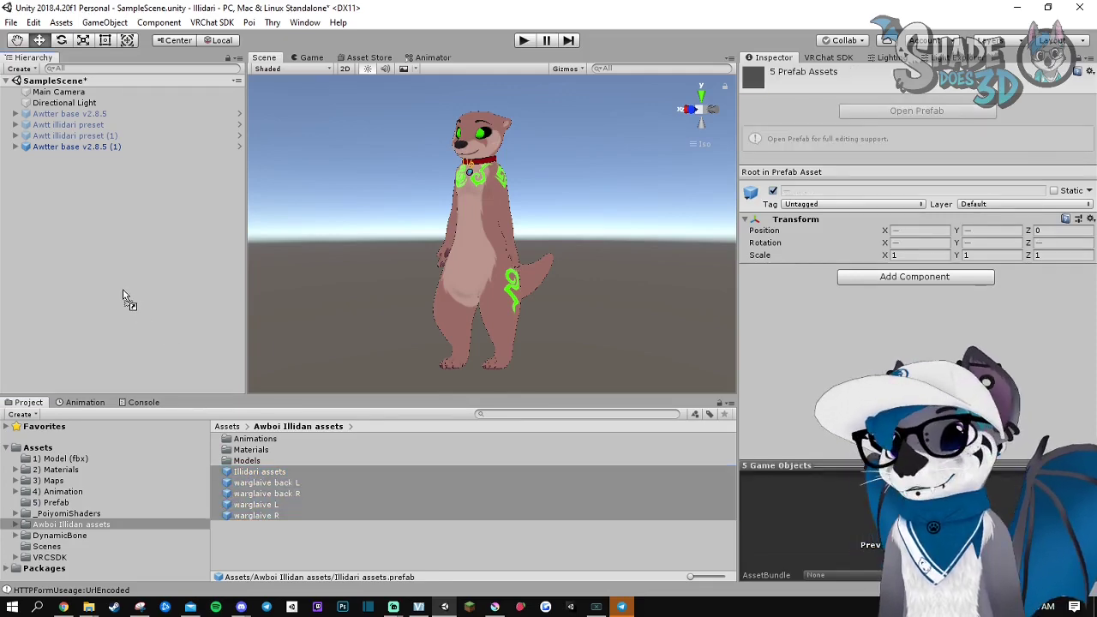
{"action": "left_click_drag", "start_coordinate": [122, 298], "coordinate": [122, 291]}
Orbit the view to inspect the new horns, wings and green warglaives from several angles
{"action": "mouse_move", "coordinate": [646, 248]}
{"action": "left_mouse_down", "text": "alt"}
{"action": "mouse_move", "coordinate": [480, 257]}
{"action": "mouse_move", "coordinate": [429, 298]}
{"action": "left_mouse_up", "text": "alt"}
{"action": "left_click", "coordinate": [74, 281]}
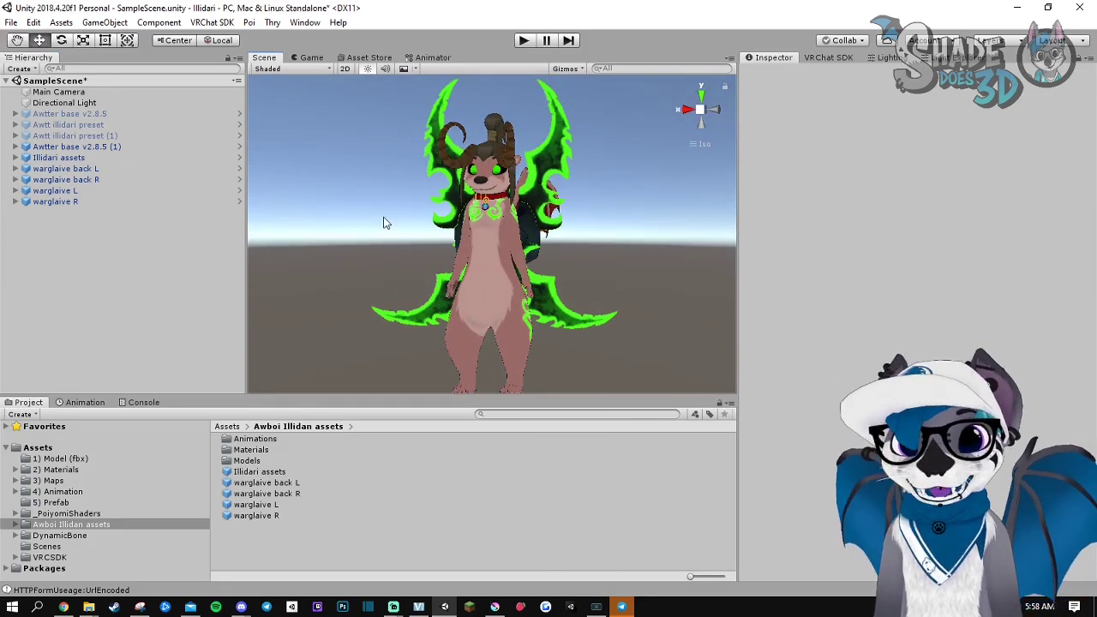
{"action": "left_click_drag", "start_coordinate": [473, 305], "coordinate": [199, 260], "text": "alt"}
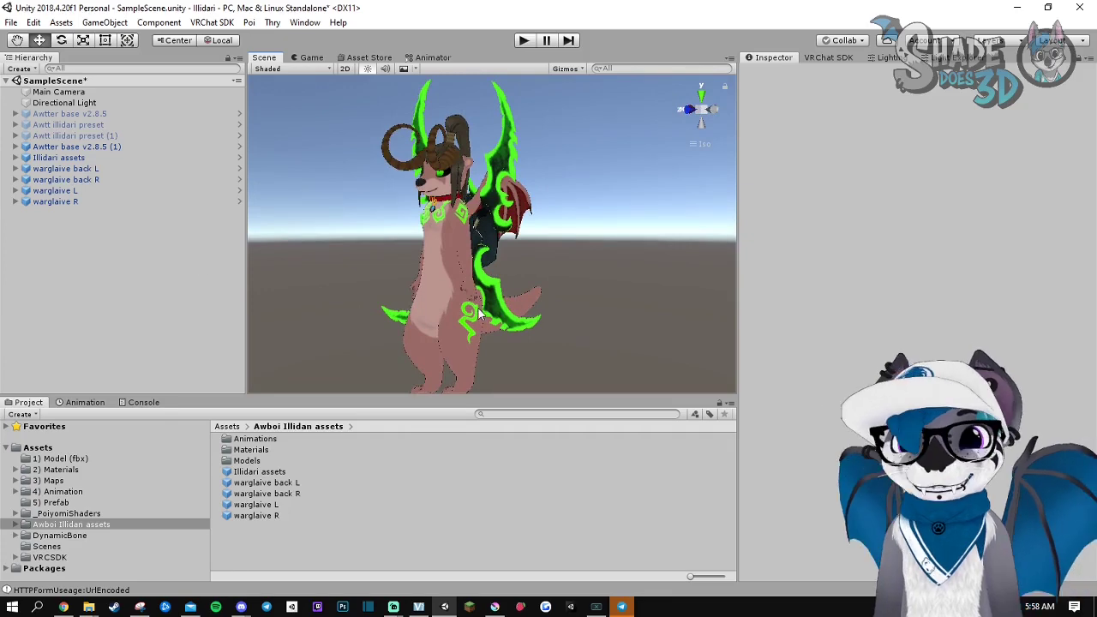
{"action": "mouse_move", "coordinate": [478, 315]}
{"action": "left_mouse_down", "text": "alt"}
{"action": "mouse_move", "coordinate": [519, 268]}
{"action": "mouse_move", "coordinate": [408, 312]}
{"action": "mouse_move", "coordinate": [507, 322]}
{"action": "mouse_move", "coordinate": [508, 304]}
{"action": "mouse_move", "coordinate": [467, 292]}
{"action": "left_mouse_up", "text": "alt"}
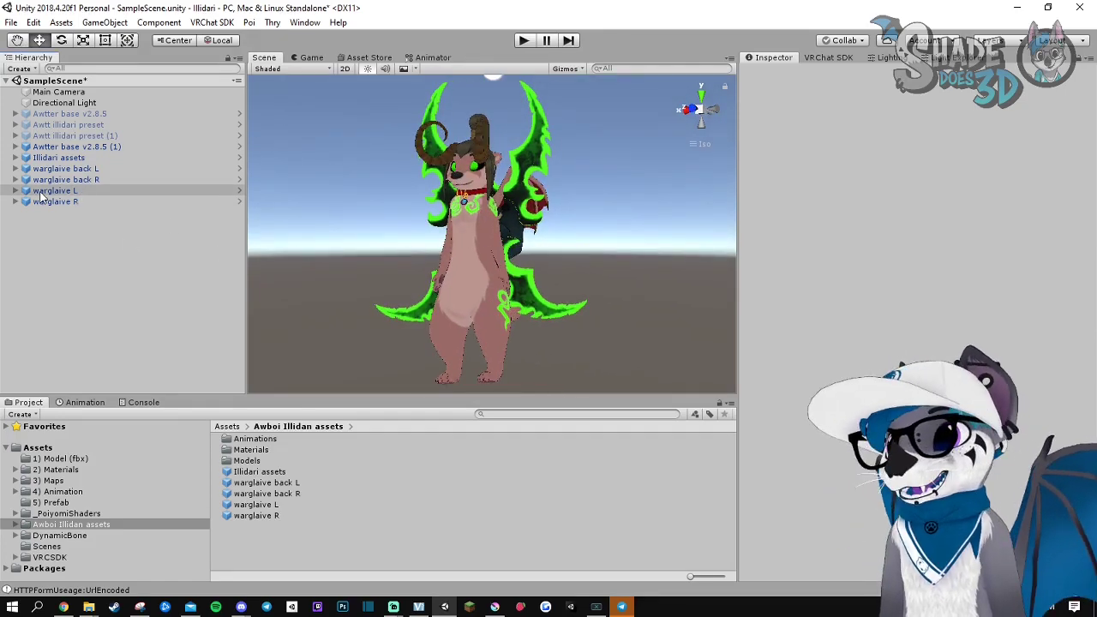
Disable the Skinned Mesh Renderer on warglaive L's Body to hide that glaive
{"action": "left_click", "coordinate": [38, 192]}
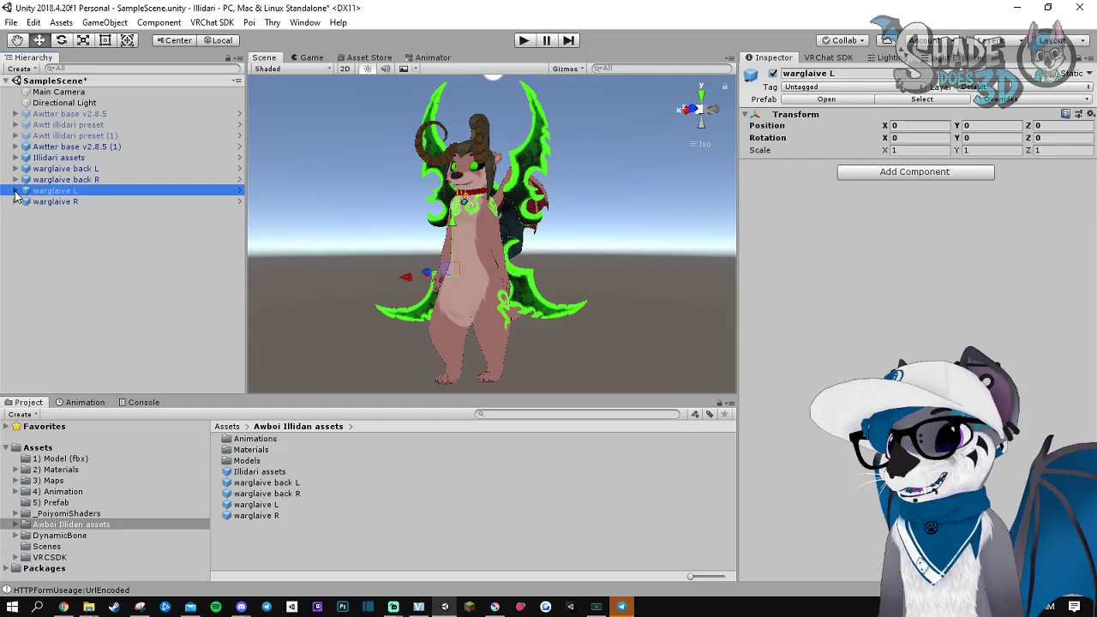
{"action": "left_click", "coordinate": [16, 191]}
{"action": "left_click", "coordinate": [51, 212]}
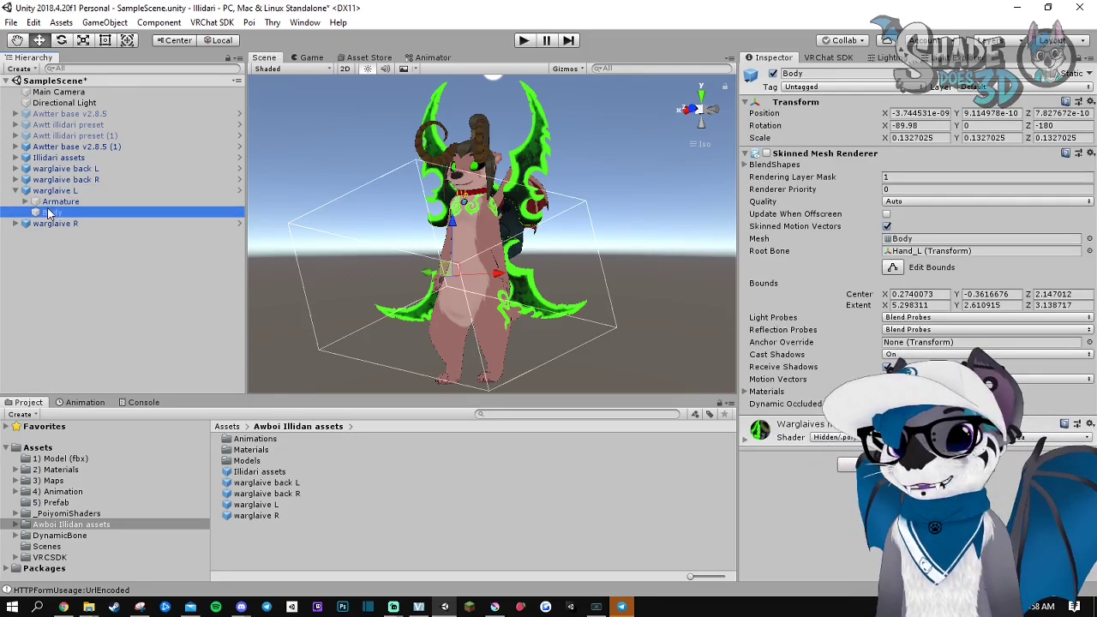
{"action": "left_click", "coordinate": [765, 154]}
{"action": "left_click", "coordinate": [130, 284]}
{"action": "mouse_move", "coordinate": [257, 257]}
{"action": "left_mouse_down", "text": "alt"}
{"action": "mouse_move", "coordinate": [317, 253]}
{"action": "mouse_move", "coordinate": [505, 291]}
{"action": "left_mouse_up", "text": "alt"}
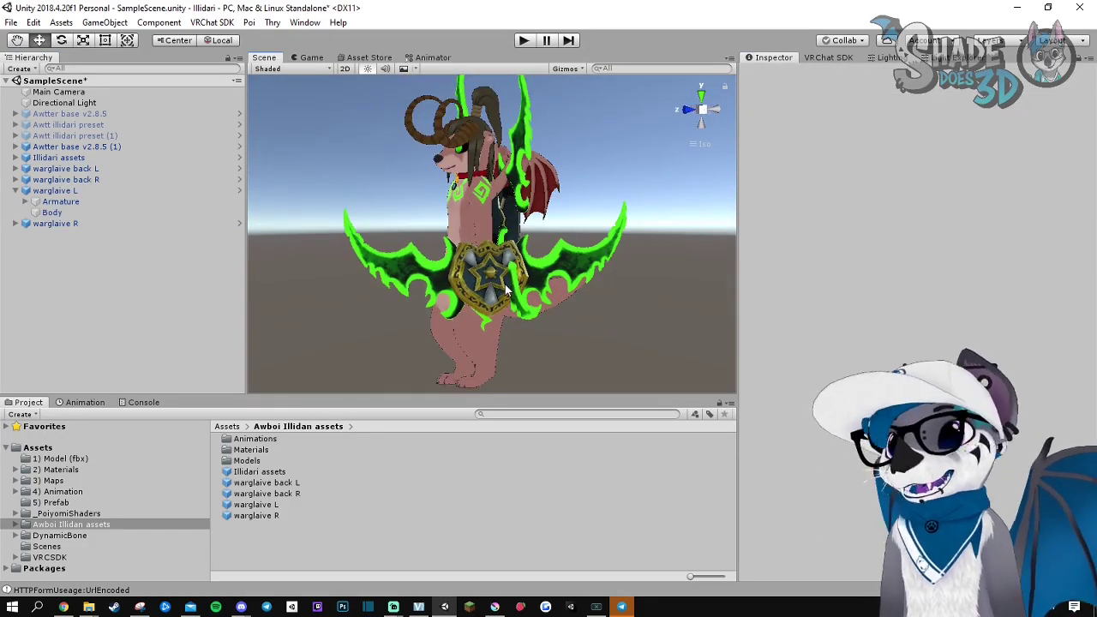
{"action": "left_click_drag", "start_coordinate": [506, 291], "coordinate": [583, 291], "text": "alt"}
{"action": "left_click", "coordinate": [52, 212]}
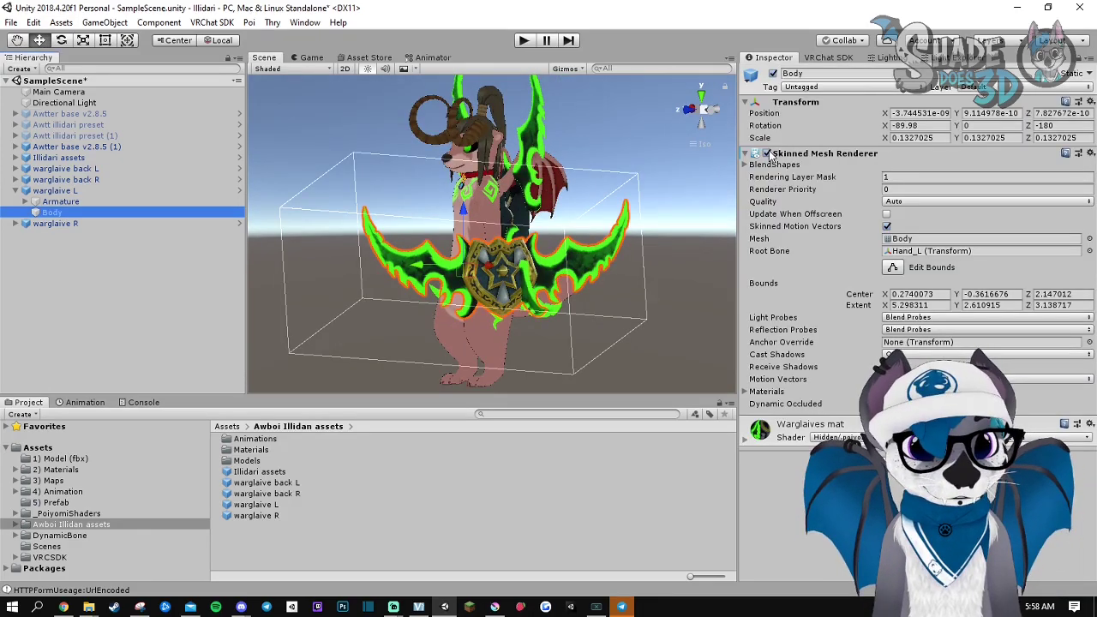
{"action": "left_click", "coordinate": [766, 153]}
{"action": "left_click", "coordinate": [14, 190]}
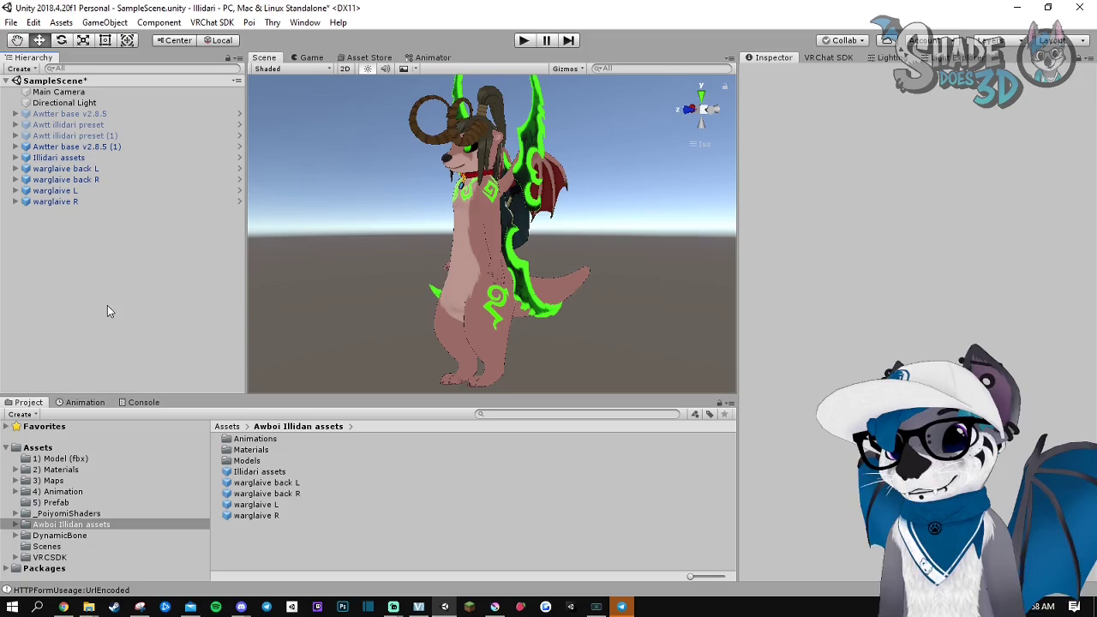
Unpack Illidari assets and the four warglaive objects from their prefabs
{"action": "left_click", "coordinate": [82, 158]}
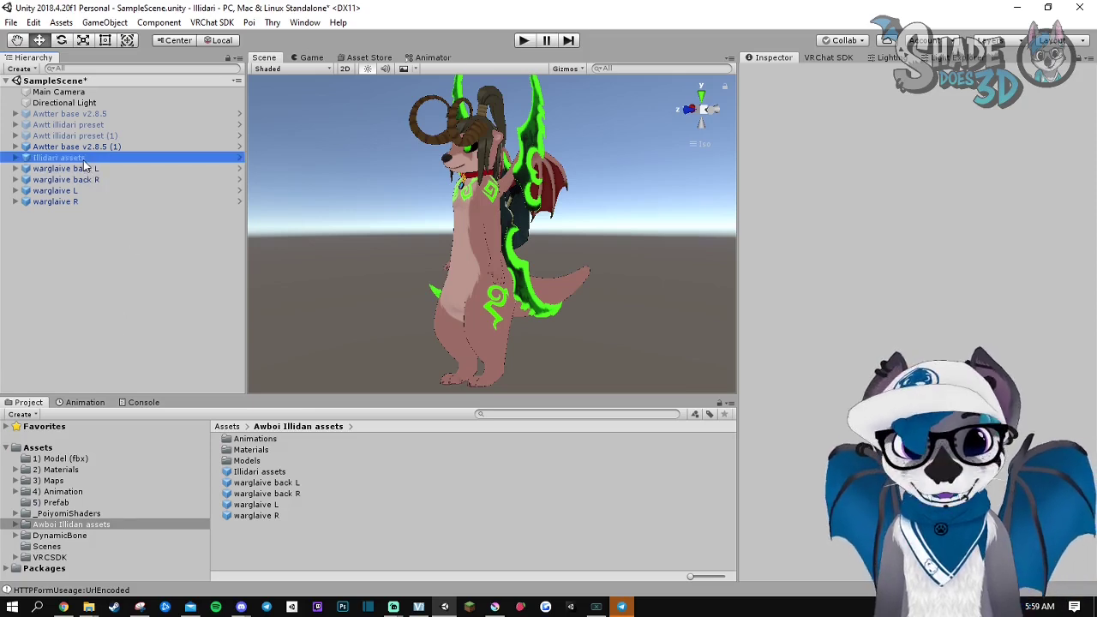
{"action": "left_click", "coordinate": [74, 203], "text": "shift"}
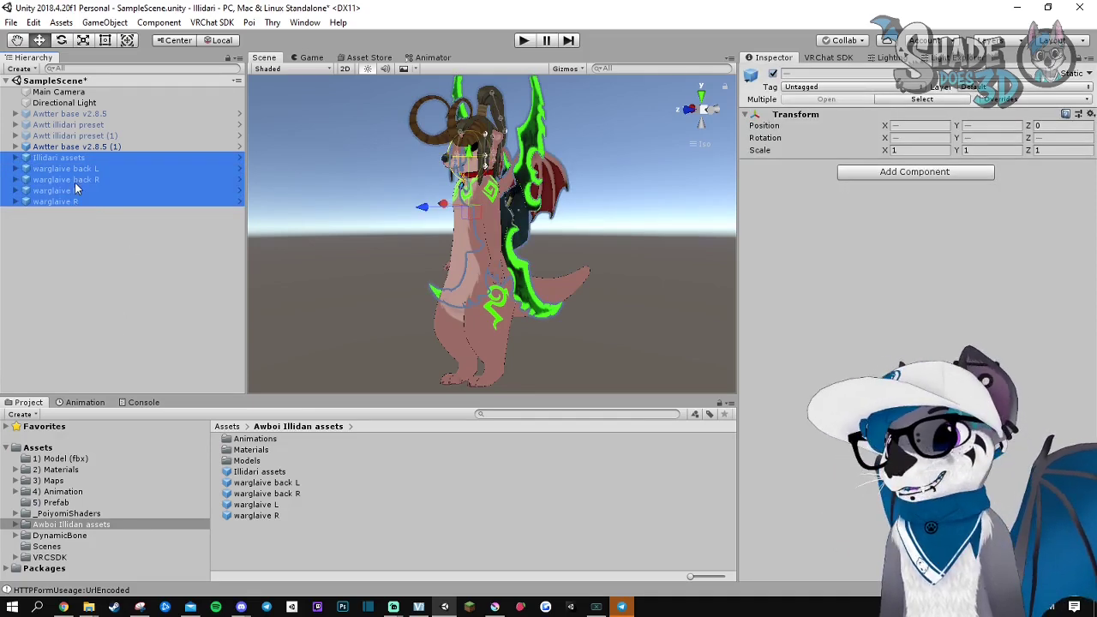
{"action": "right_click", "coordinate": [75, 183]}
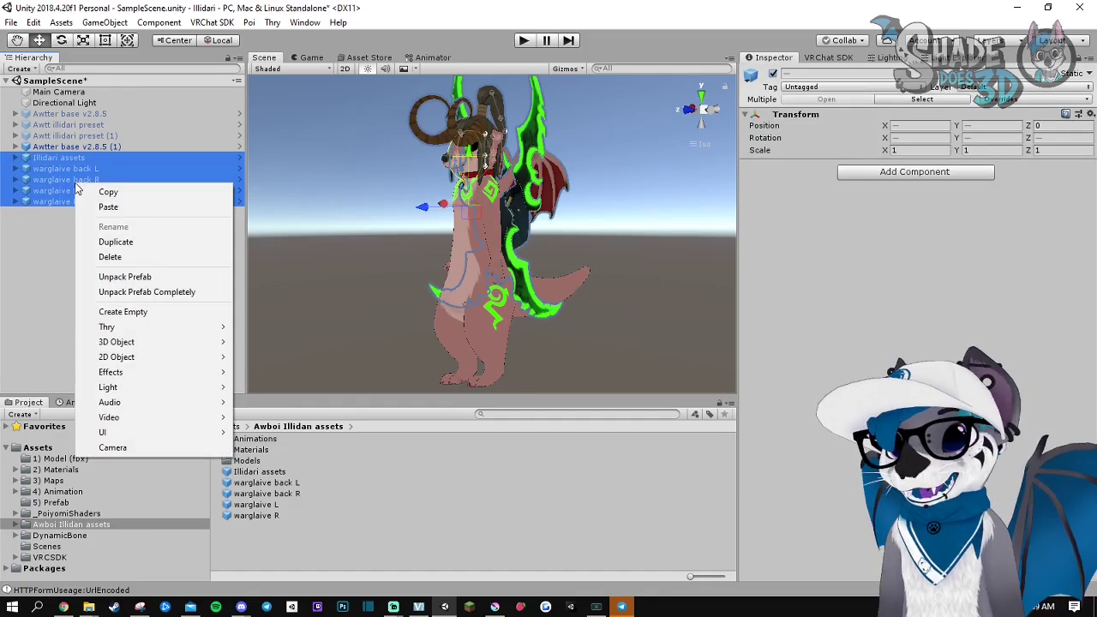
{"action": "left_click", "coordinate": [126, 278]}
Zoom in and orbit the view to check the avatar from the front
{"action": "left_click", "coordinate": [70, 241]}
{"action": "left_click_drag", "start_coordinate": [480, 257], "coordinate": [558, 260], "text": "alt"}
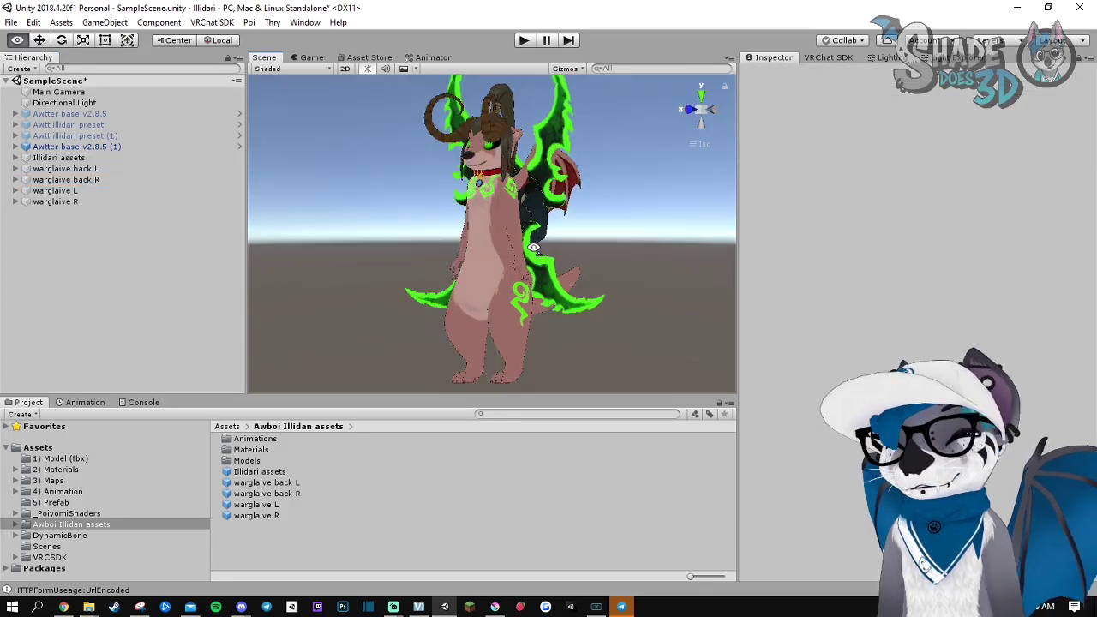
{"action": "right_click_drag", "start_coordinate": [486, 125], "coordinate": [504, 151], "text": "alt"}
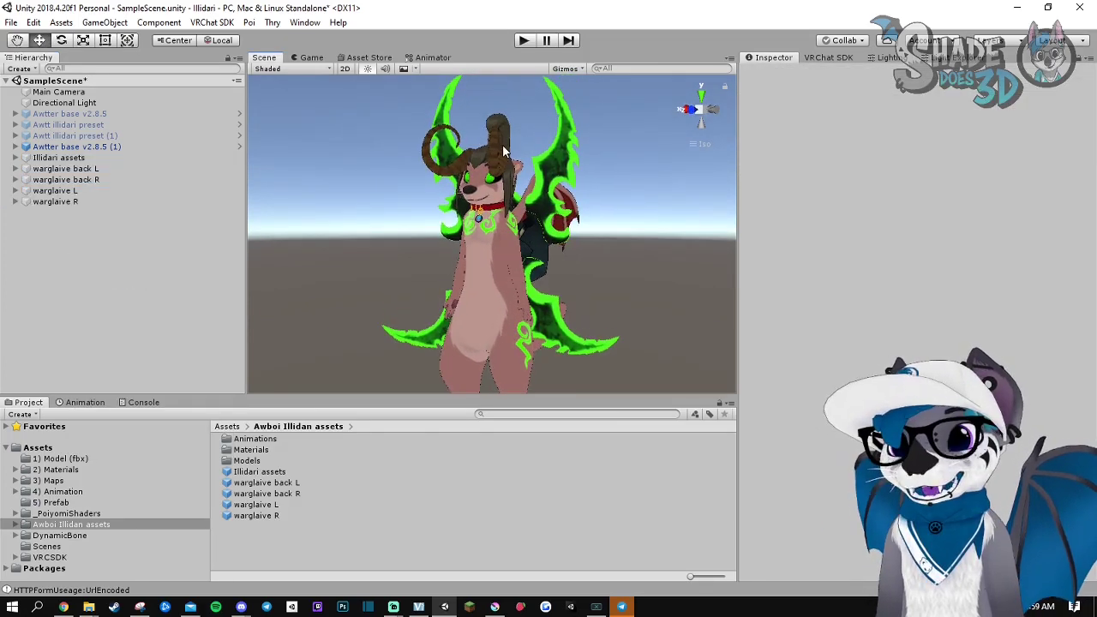
{"action": "left_click_drag", "start_coordinate": [519, 129], "coordinate": [548, 133], "text": "alt"}
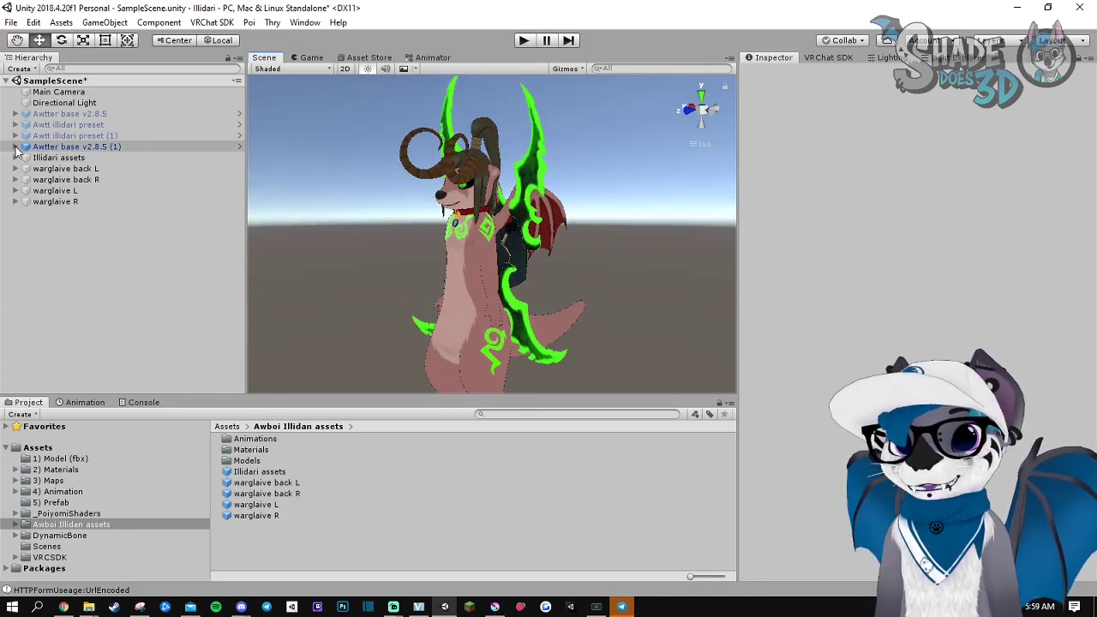
Parent Illidari assets under the avatar's Head bone
{"action": "left_click", "coordinate": [14, 147], "text": "alt"}
{"action": "scroll", "coordinate": [152, 198], "scroll_direction": "down", "scroll_amount": 2}
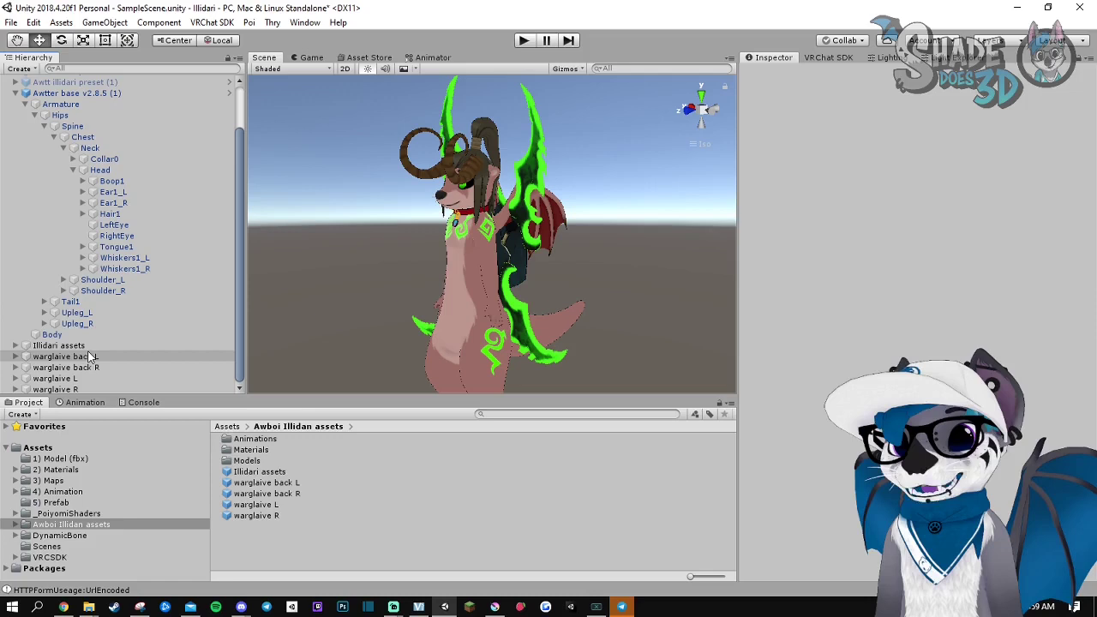
{"action": "left_click_drag", "start_coordinate": [54, 346], "coordinate": [103, 172]}
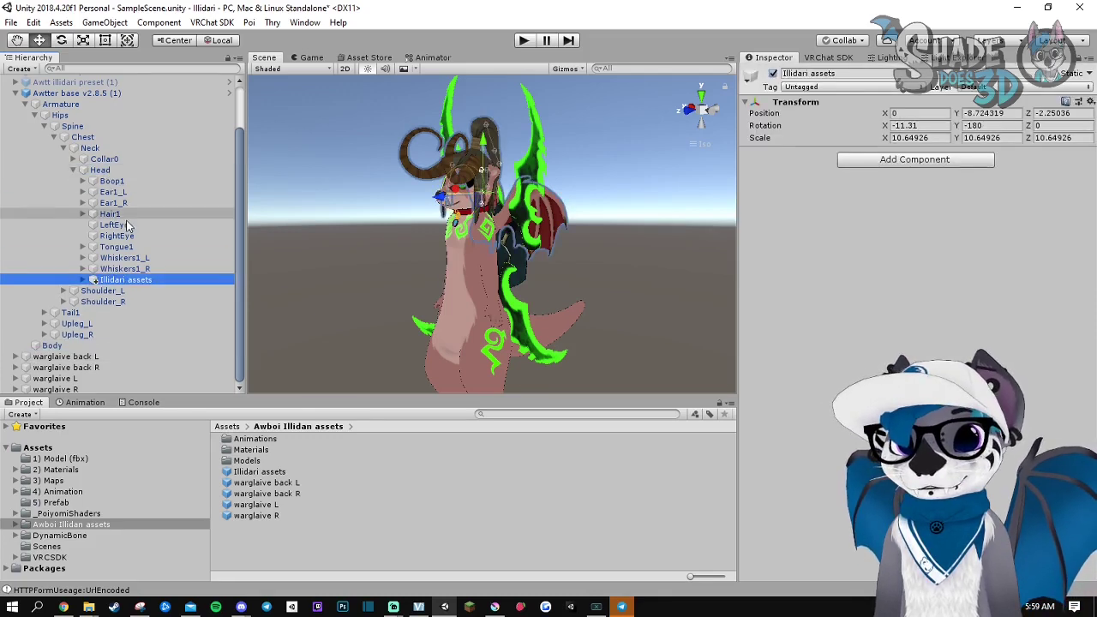
Move the Illidari armature's Chest onto the avatar's Chest bone
{"action": "left_click", "coordinate": [83, 281]}
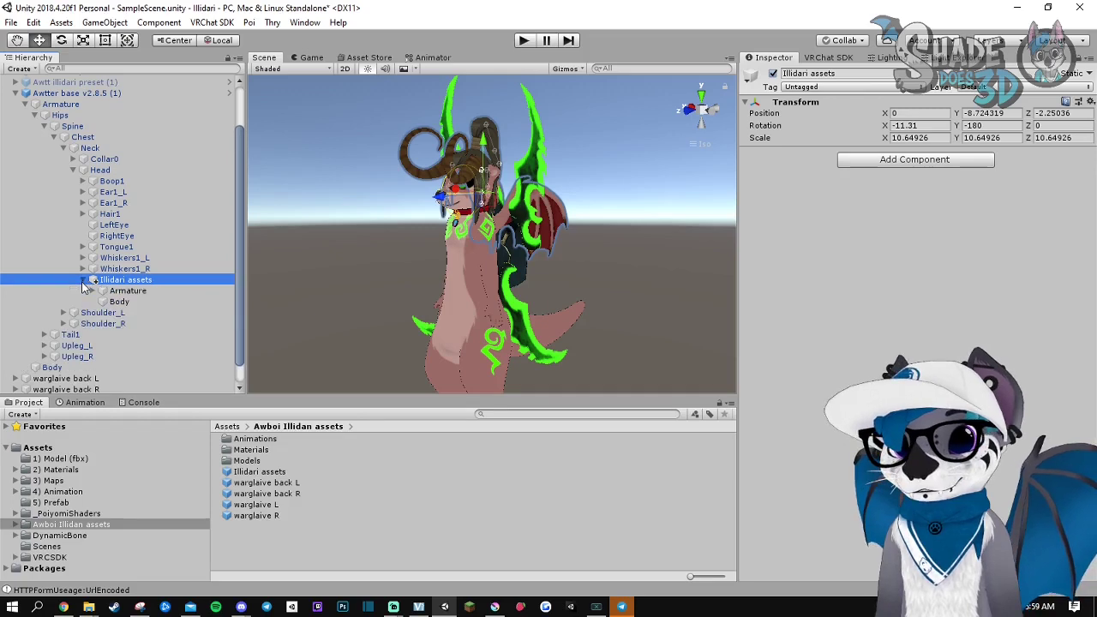
{"action": "left_click", "coordinate": [93, 290]}
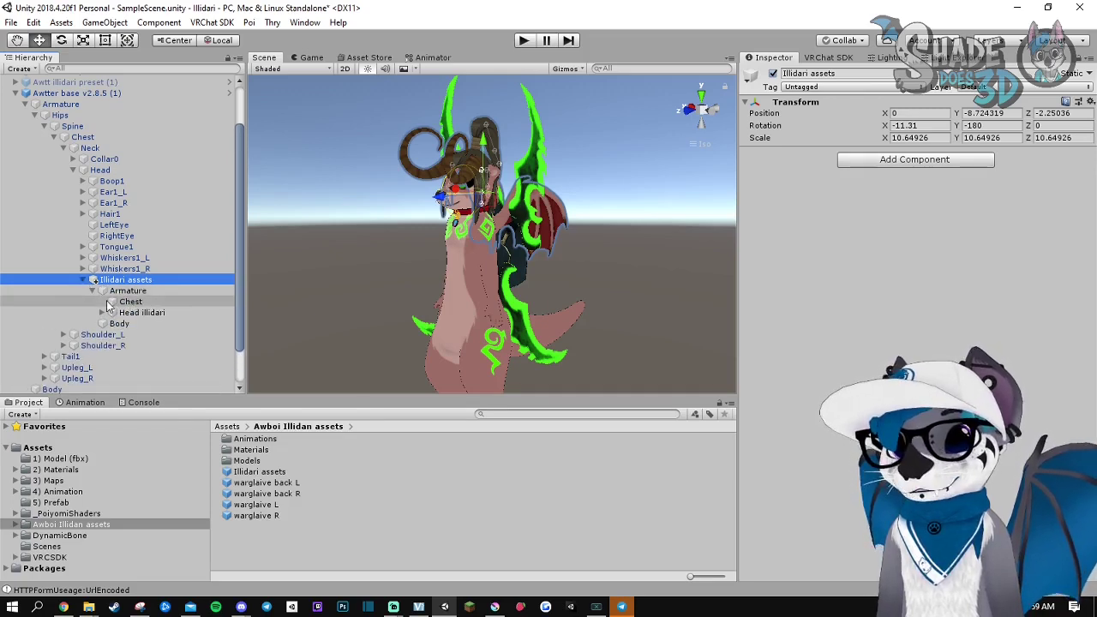
{"action": "left_click_drag", "start_coordinate": [124, 310], "coordinate": [140, 307]}
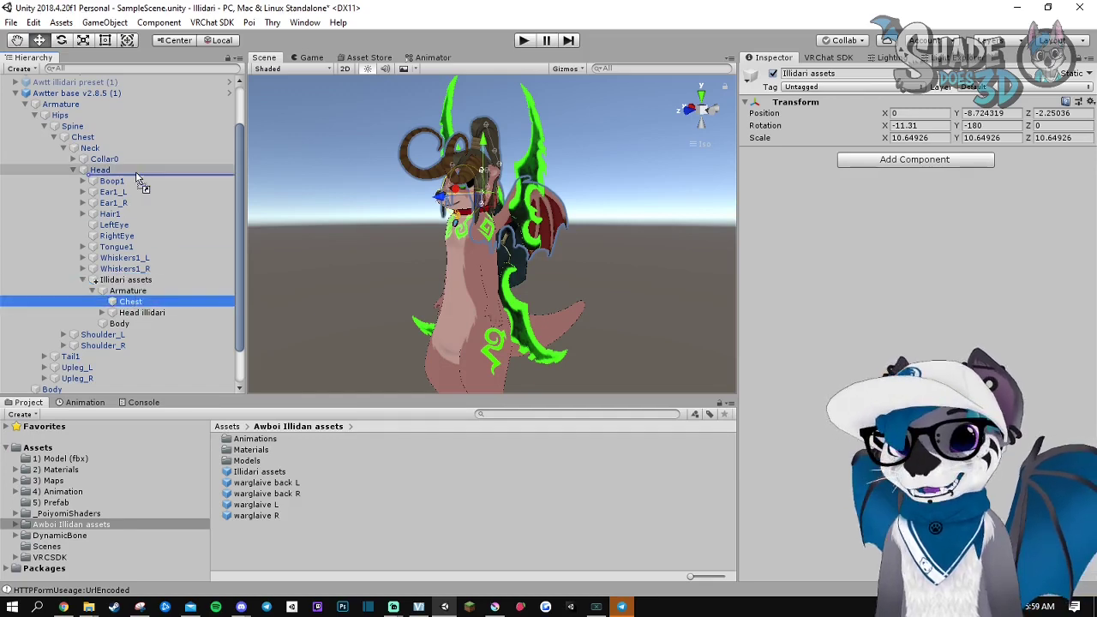
{"action": "left_click_drag", "start_coordinate": [135, 305], "coordinate": [86, 142]}
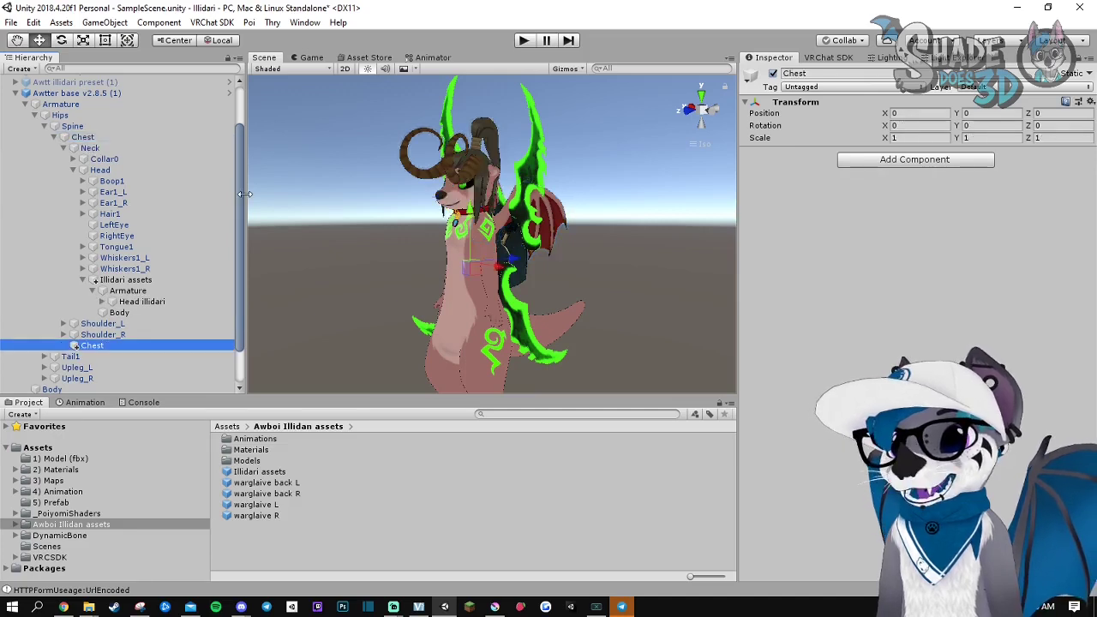
{"action": "scroll", "coordinate": [73, 360], "scroll_direction": "down", "scroll_amount": 3}
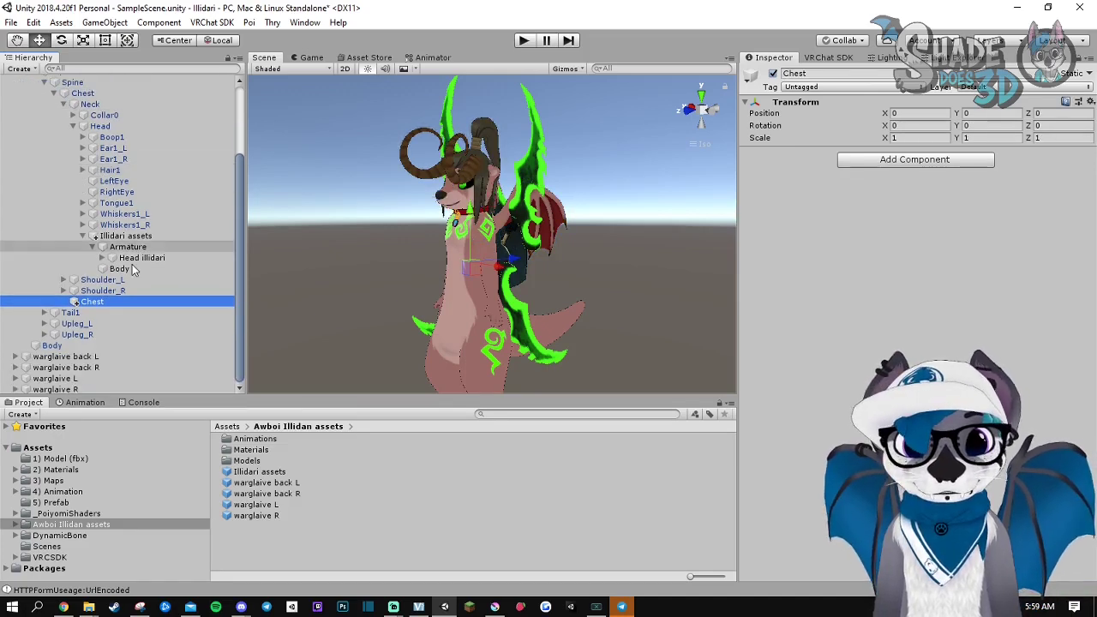
Parent warglaive back L and R under the avatar's Chest bone, then pick up warglaive L
{"action": "left_click", "coordinate": [73, 357]}
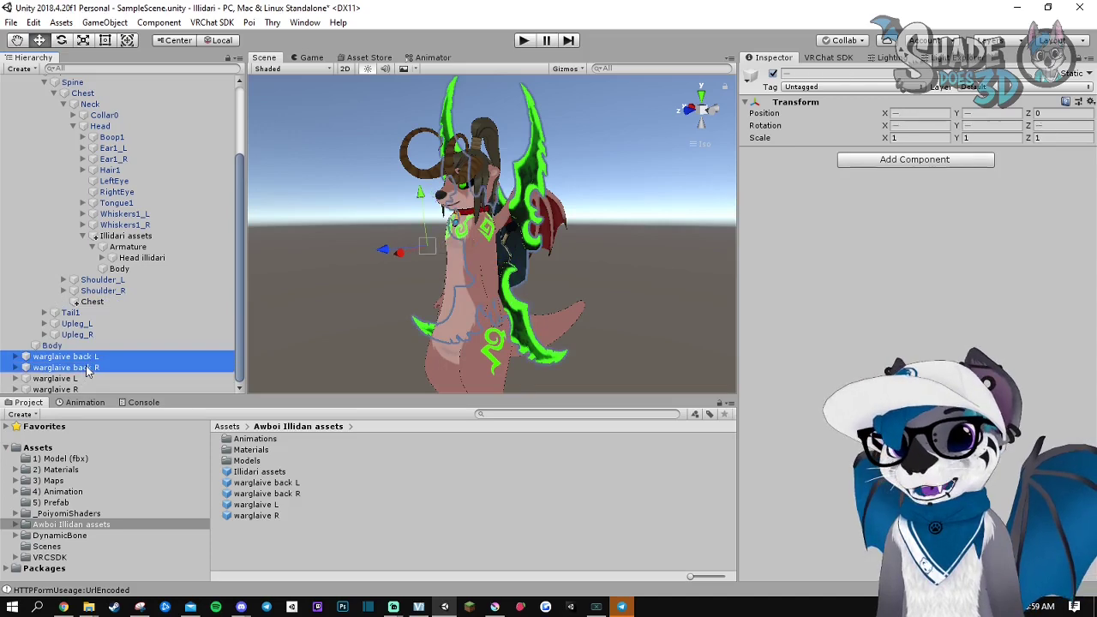
{"action": "left_click_drag", "start_coordinate": [71, 359], "coordinate": [104, 103]}
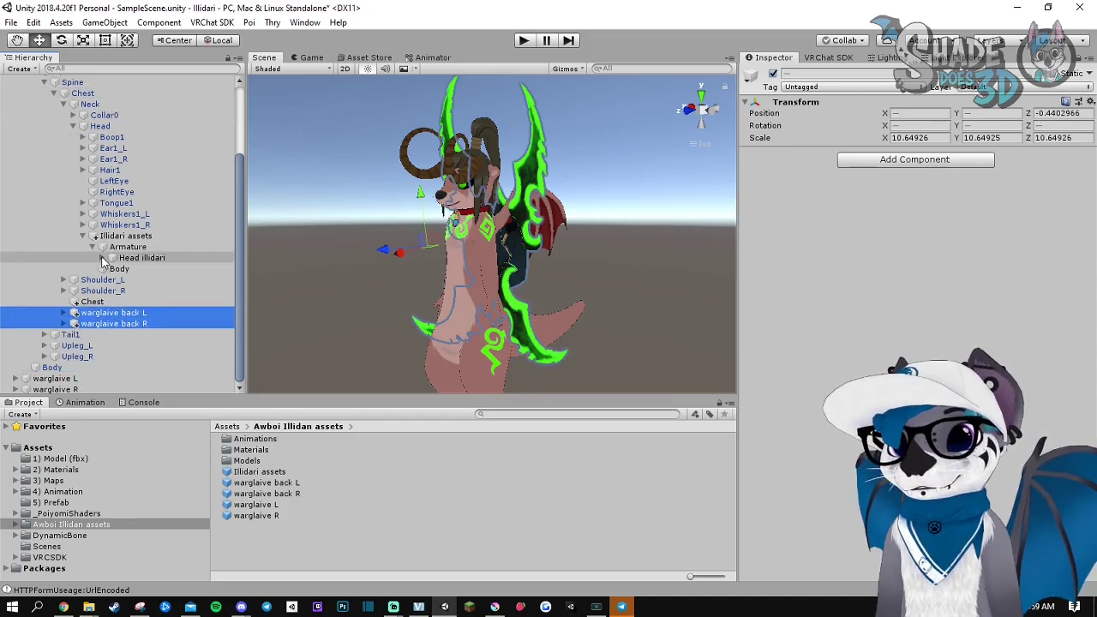
{"action": "left_click", "coordinate": [68, 379]}
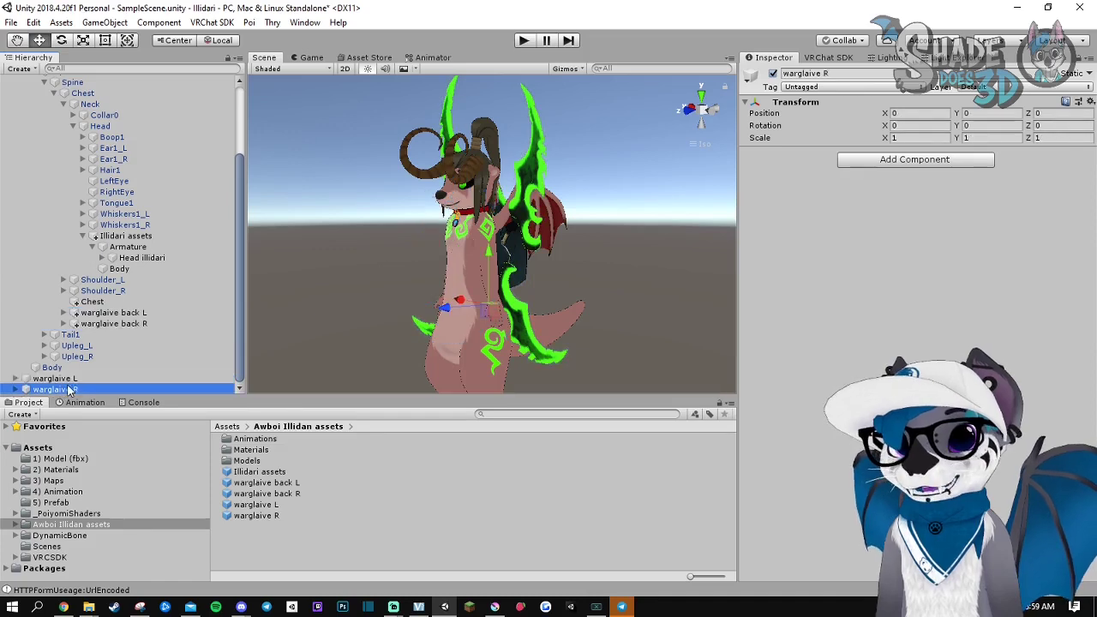
{"action": "mouse_move", "coordinate": [64, 378]}
{"action": "left_mouse_down"}
{"action": "mouse_move", "coordinate": [62, 311]}
{"action": "mouse_move", "coordinate": [131, 276]}
{"action": "left_mouse_up"}
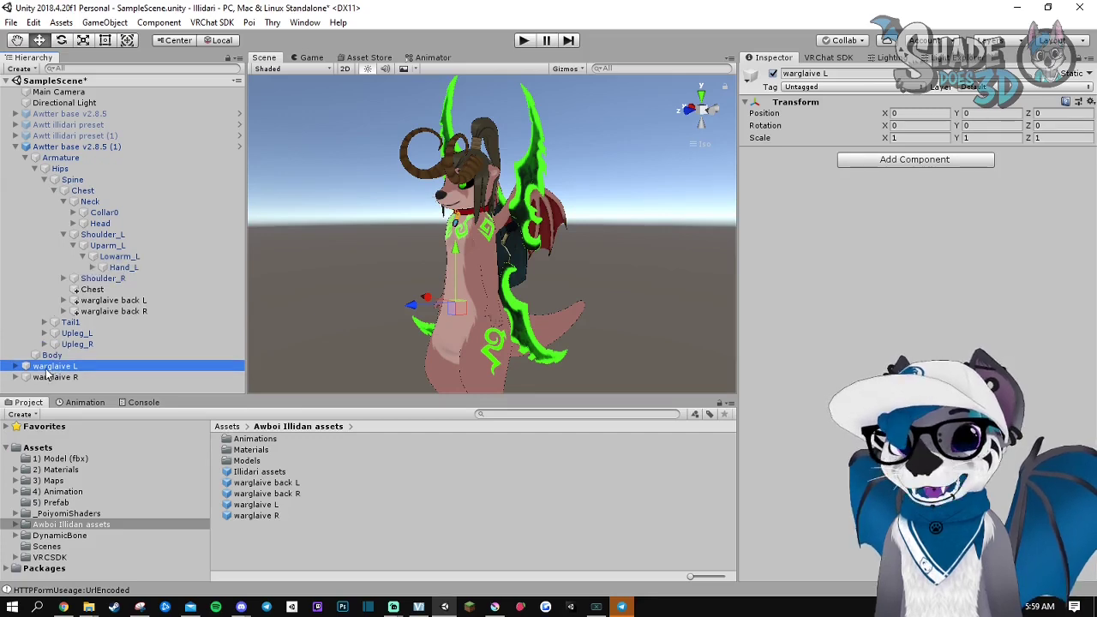
Attach warglaive L to Hand_L and warglaive R to Hand_R, cancelling the prefab warning
{"action": "left_click_drag", "start_coordinate": [132, 277], "coordinate": [121, 268]}
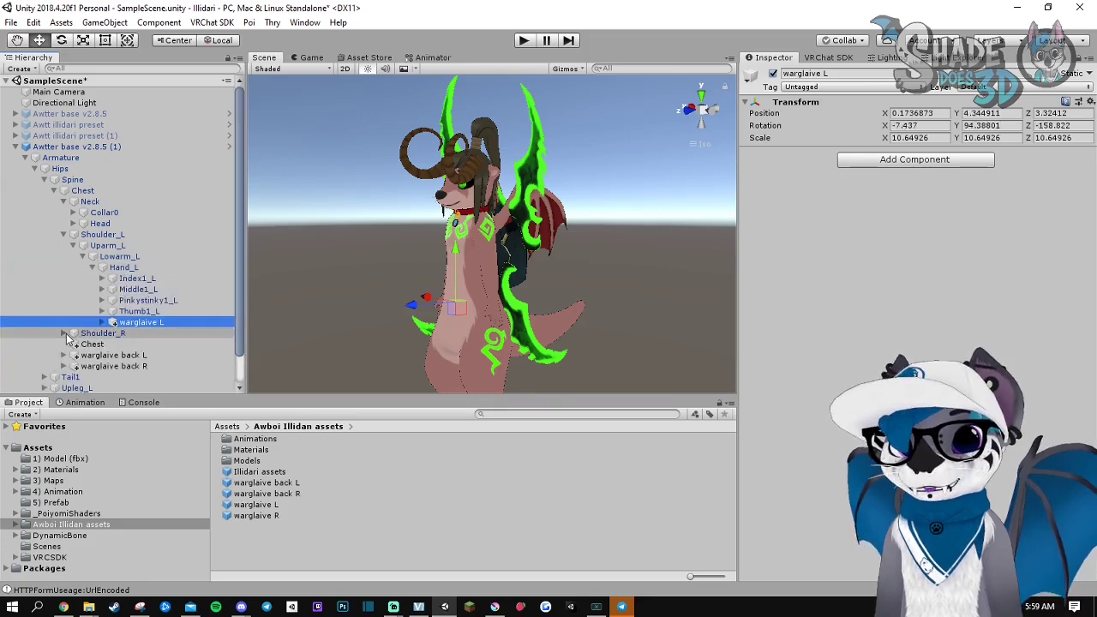
{"action": "left_click", "coordinate": [64, 333]}
{"action": "left_click", "coordinate": [83, 354]}
{"action": "scroll", "coordinate": [77, 360], "scroll_direction": "down", "scroll_amount": 3}
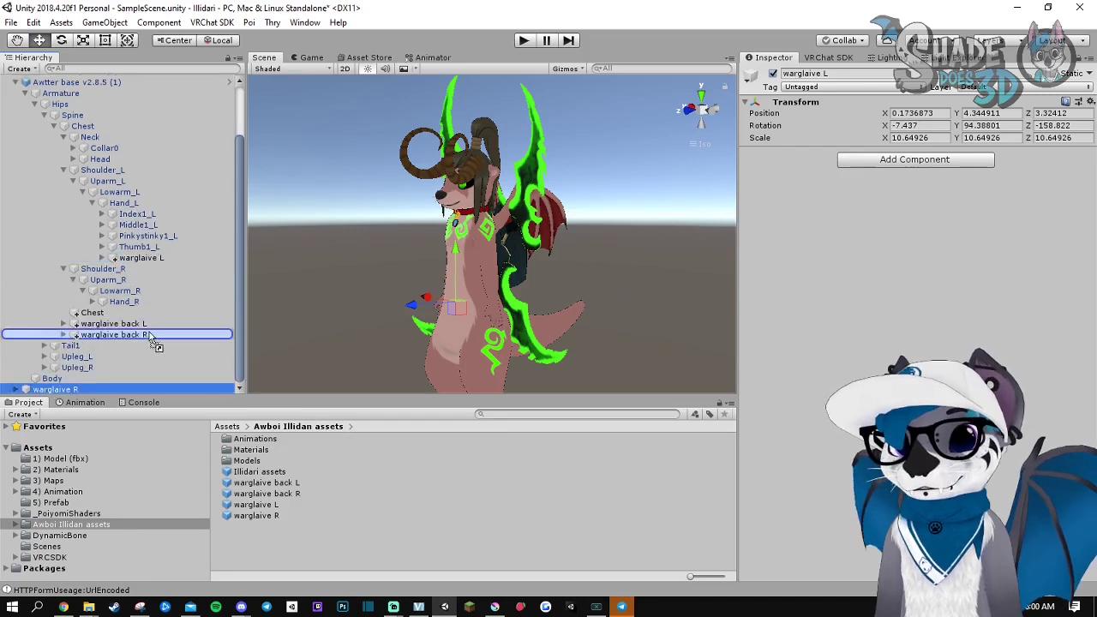
{"action": "left_click_drag", "start_coordinate": [56, 390], "coordinate": [124, 300]}
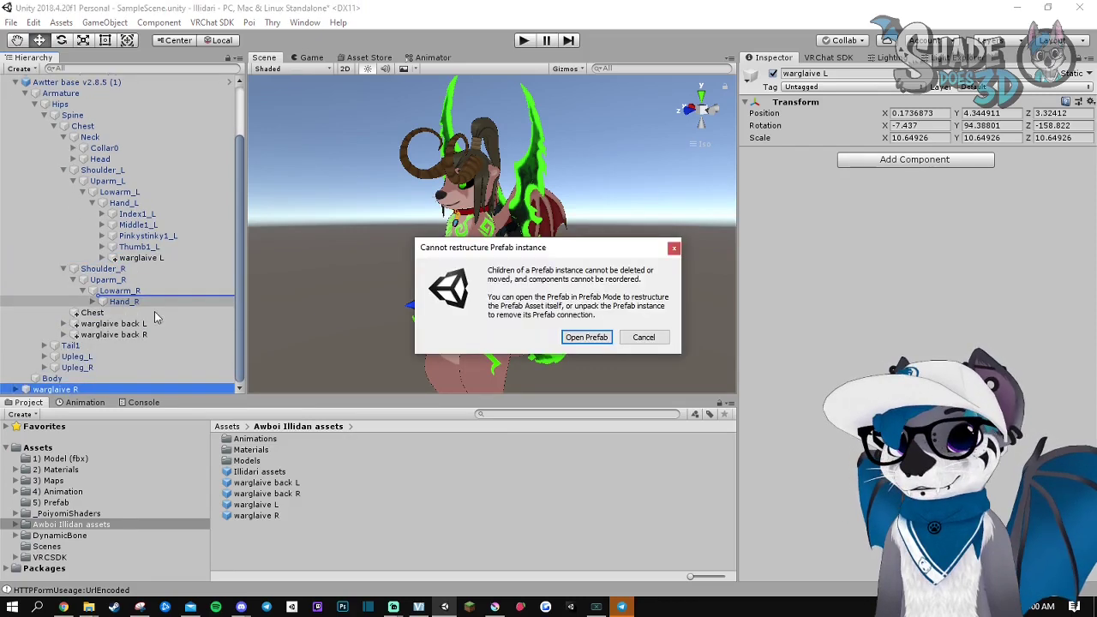
{"action": "left_click", "coordinate": [653, 339]}
{"action": "mouse_move", "coordinate": [53, 390]}
{"action": "left_mouse_down"}
{"action": "mouse_move", "coordinate": [120, 323]}
{"action": "mouse_move", "coordinate": [124, 302]}
{"action": "left_mouse_up"}
Orbit around the avatar's back and sides to check the hand glaives
{"action": "scroll", "coordinate": [207, 209], "scroll_direction": "up", "scroll_amount": 3}
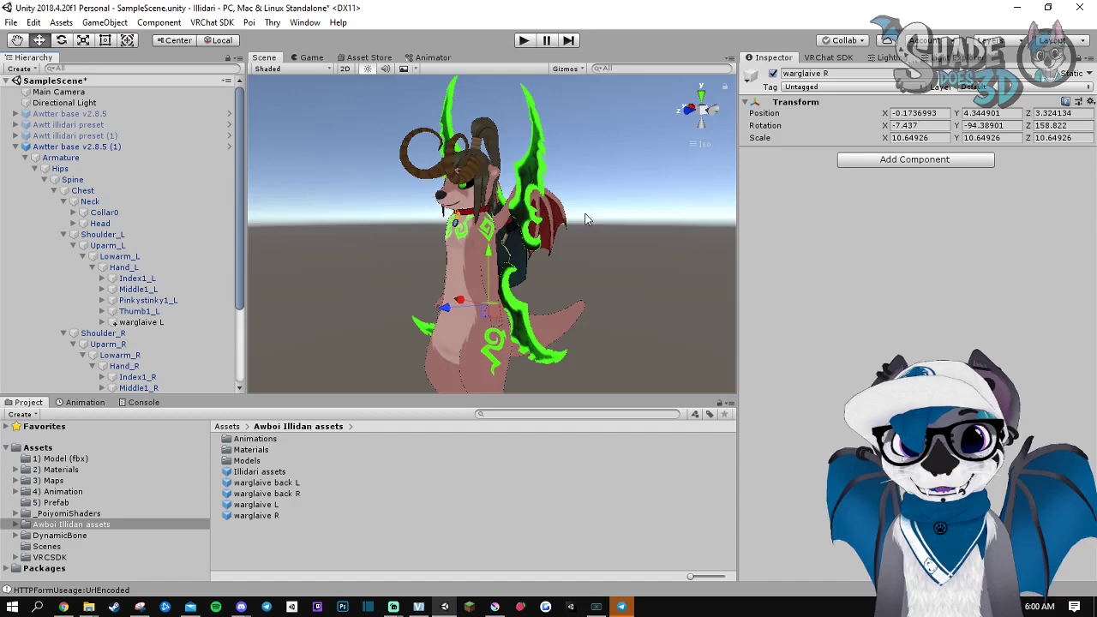
{"action": "left_click_drag", "start_coordinate": [462, 215], "coordinate": [394, 212], "text": "alt"}
{"action": "mouse_move", "coordinate": [509, 287]}
{"action": "left_mouse_down", "text": "alt"}
{"action": "mouse_move", "coordinate": [525, 333]}
{"action": "mouse_move", "coordinate": [441, 302]}
{"action": "left_mouse_up", "text": "alt"}
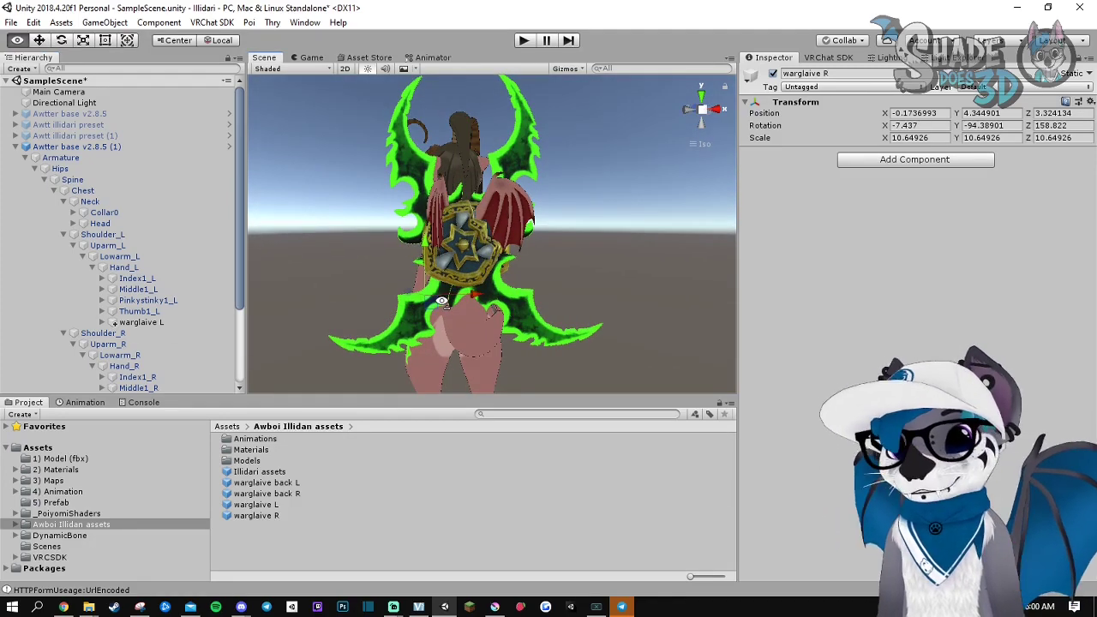
{"action": "left_click_drag", "start_coordinate": [377, 343], "coordinate": [475, 332], "text": "alt"}
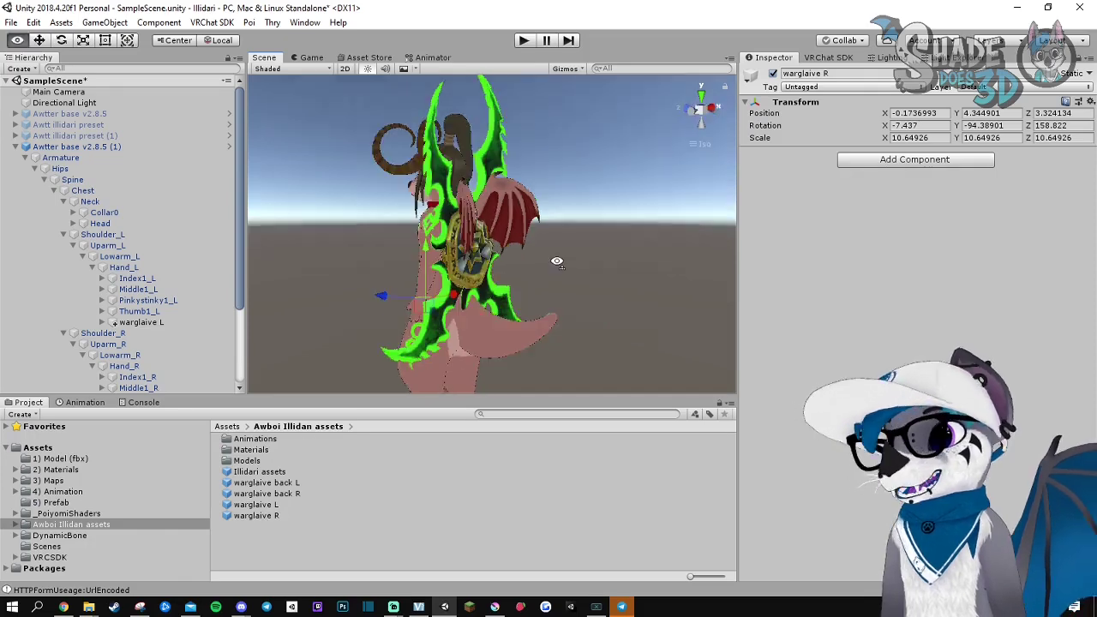
{"action": "left_click_drag", "start_coordinate": [265, 334], "coordinate": [540, 364], "text": "alt"}
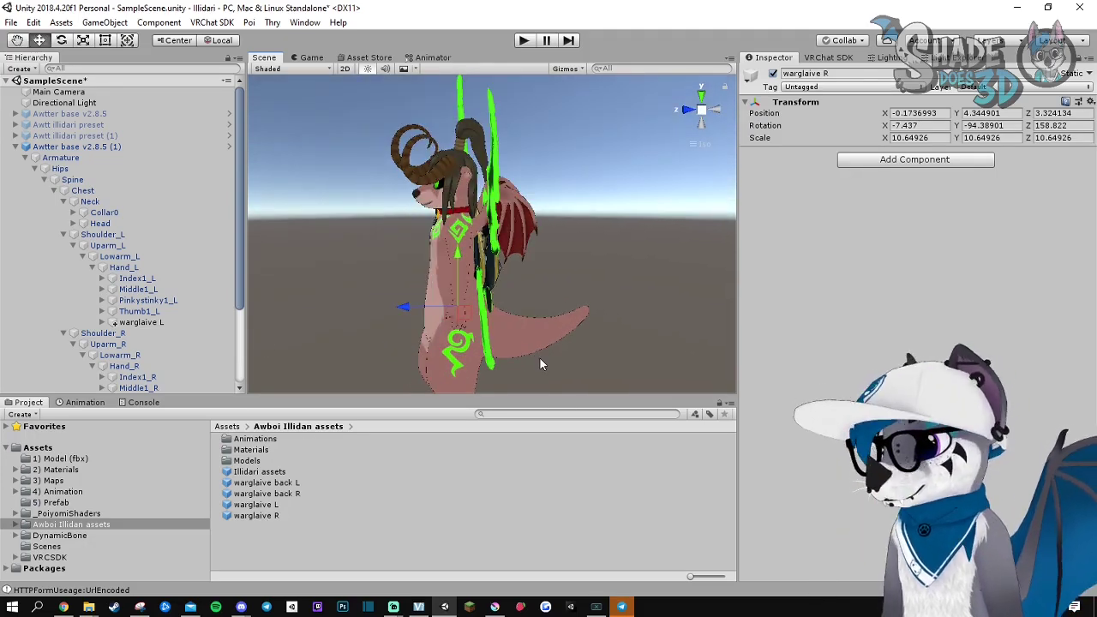
{"action": "mouse_move", "coordinate": [474, 363]}
{"action": "left_mouse_down", "text": "alt"}
{"action": "mouse_move", "coordinate": [485, 288]}
{"action": "mouse_move", "coordinate": [277, 295]}
{"action": "left_mouse_up", "text": "alt"}
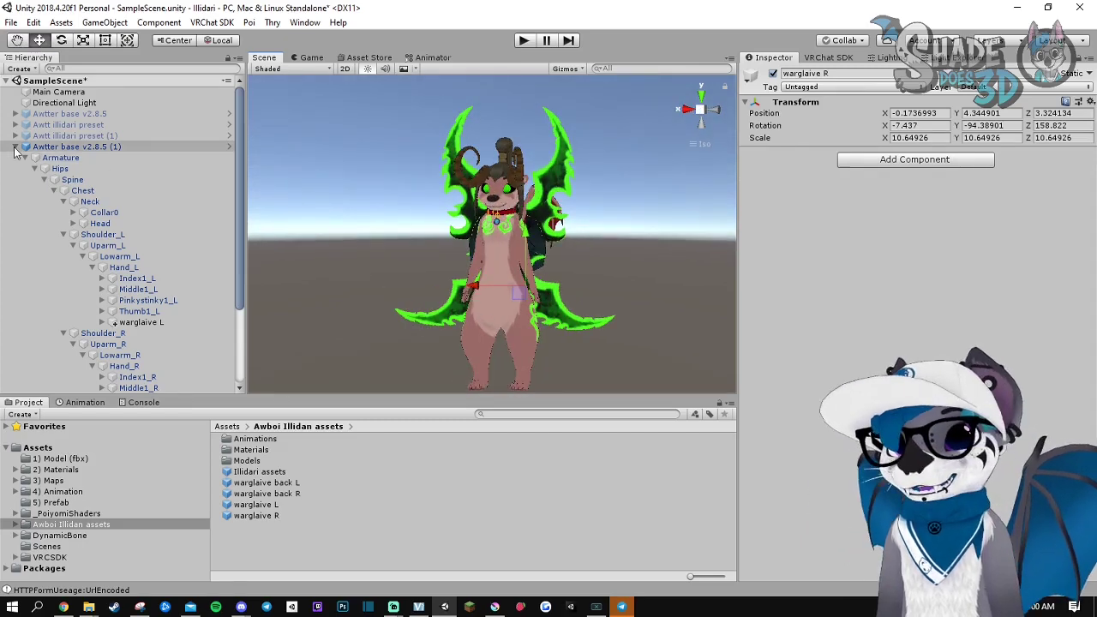
Collapse the bone tree and orbit from the front to inspect the glaives again
{"action": "left_click", "coordinate": [15, 146]}
{"action": "left_click", "coordinate": [299, 293]}
{"action": "mouse_move", "coordinate": [299, 294]}
{"action": "left_mouse_down", "text": "alt"}
{"action": "mouse_move", "coordinate": [344, 273]}
{"action": "mouse_move", "coordinate": [539, 270]}
{"action": "left_mouse_up", "text": "alt"}
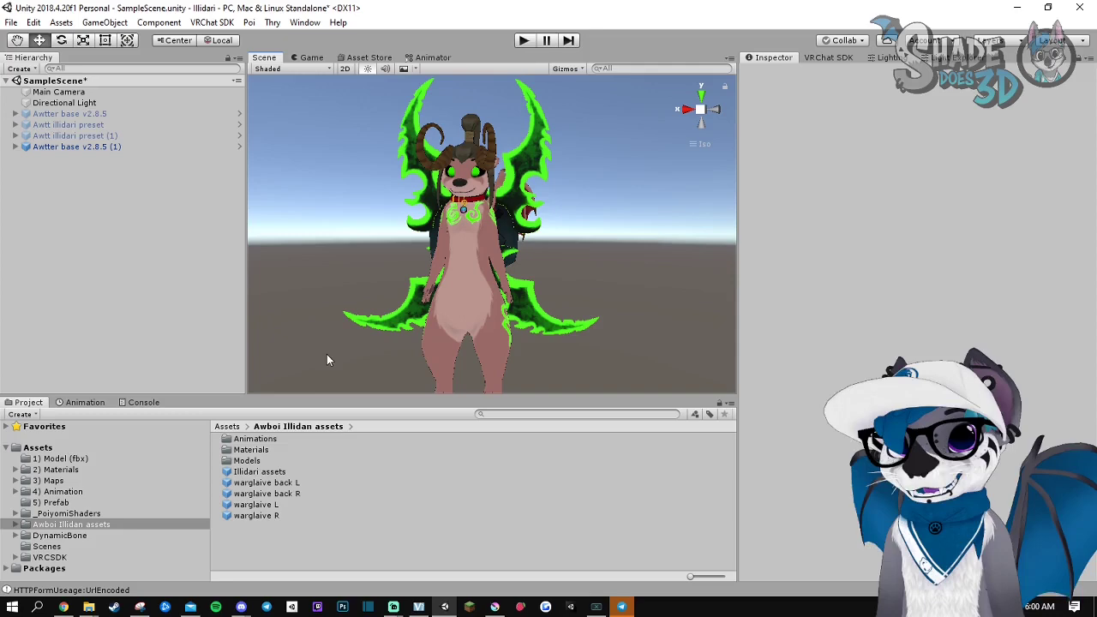
{"action": "left_click_drag", "start_coordinate": [484, 267], "coordinate": [475, 216], "text": "alt"}
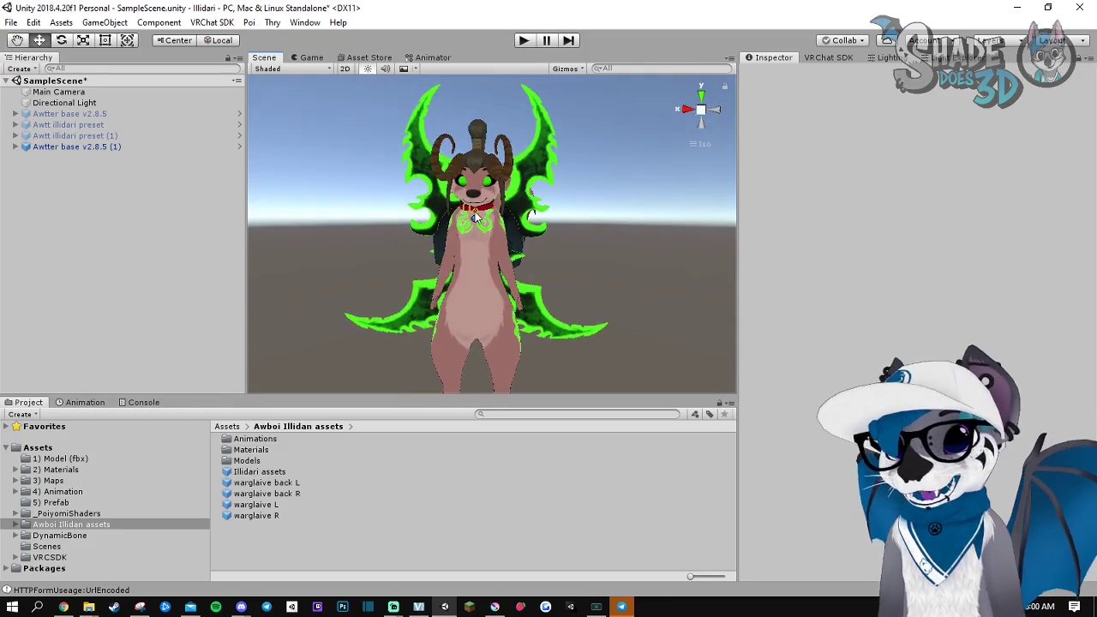
{"action": "left_click_drag", "start_coordinate": [431, 262], "coordinate": [422, 274], "text": "alt"}
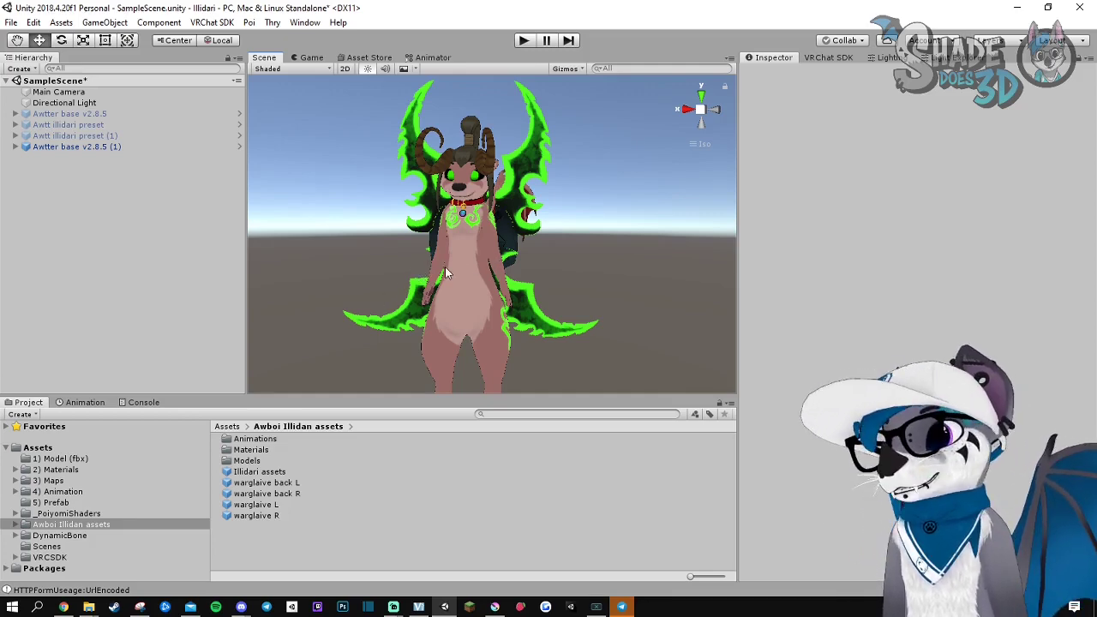
{"action": "left_click_drag", "start_coordinate": [446, 268], "coordinate": [509, 277], "text": "alt"}
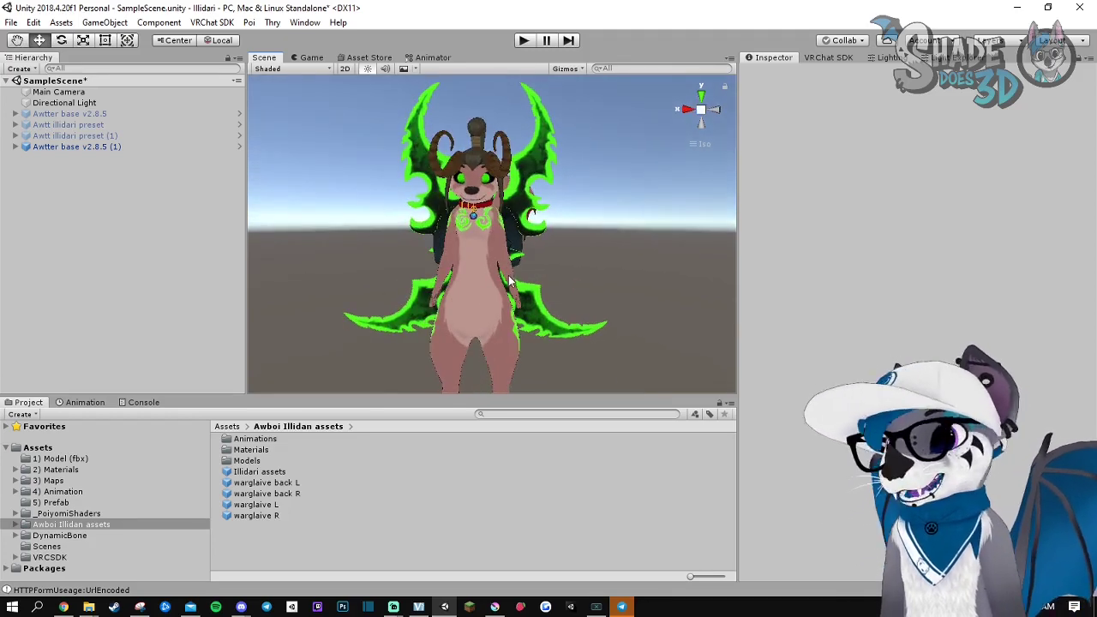
Load the FX illidari controller from the Illidan Animations folder into the Animator
{"action": "left_click_drag", "start_coordinate": [526, 279], "coordinate": [480, 283], "text": "alt"}
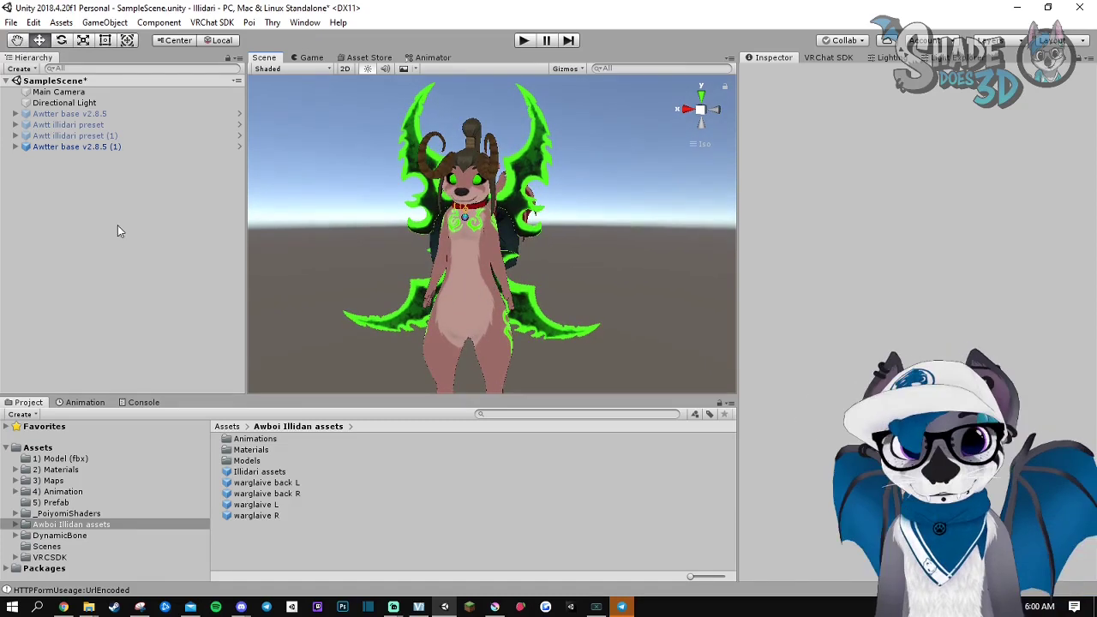
{"action": "double_click", "coordinate": [250, 441]}
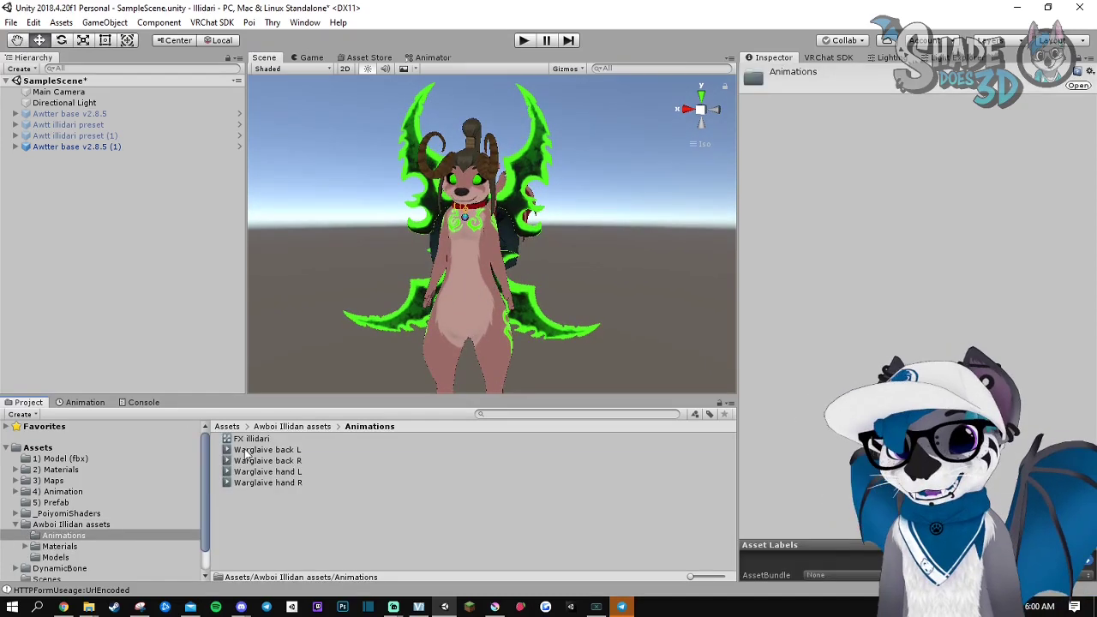
{"action": "left_click", "coordinate": [260, 441]}
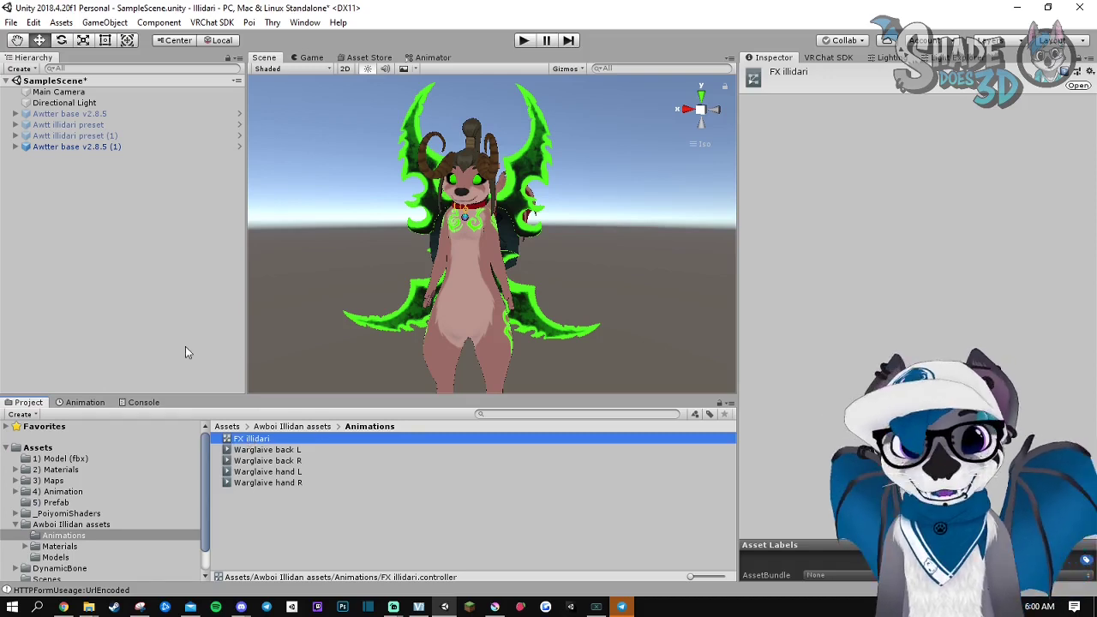
{"action": "left_click", "coordinate": [432, 58]}
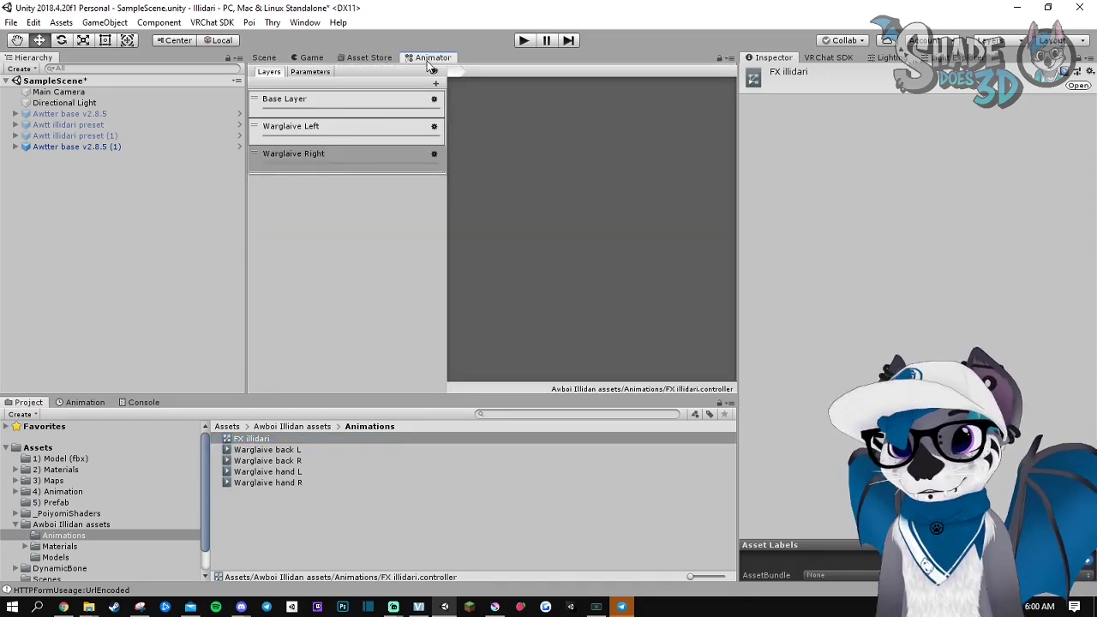
Compare the Warglaive Left and Warglaive Right layers' Idle and hand states
{"action": "left_click", "coordinate": [323, 137]}
{"action": "left_click_drag", "start_coordinate": [443, 248], "coordinate": [349, 248]}
{"action": "mouse_move", "coordinate": [607, 204]}
{"action": "middle_mouse_down"}
{"action": "mouse_move", "coordinate": [588, 292]}
{"action": "mouse_move", "coordinate": [565, 283]}
{"action": "middle_mouse_up"}
{"action": "scroll", "coordinate": [588, 291], "scroll_direction": "down", "scroll_amount": 2}
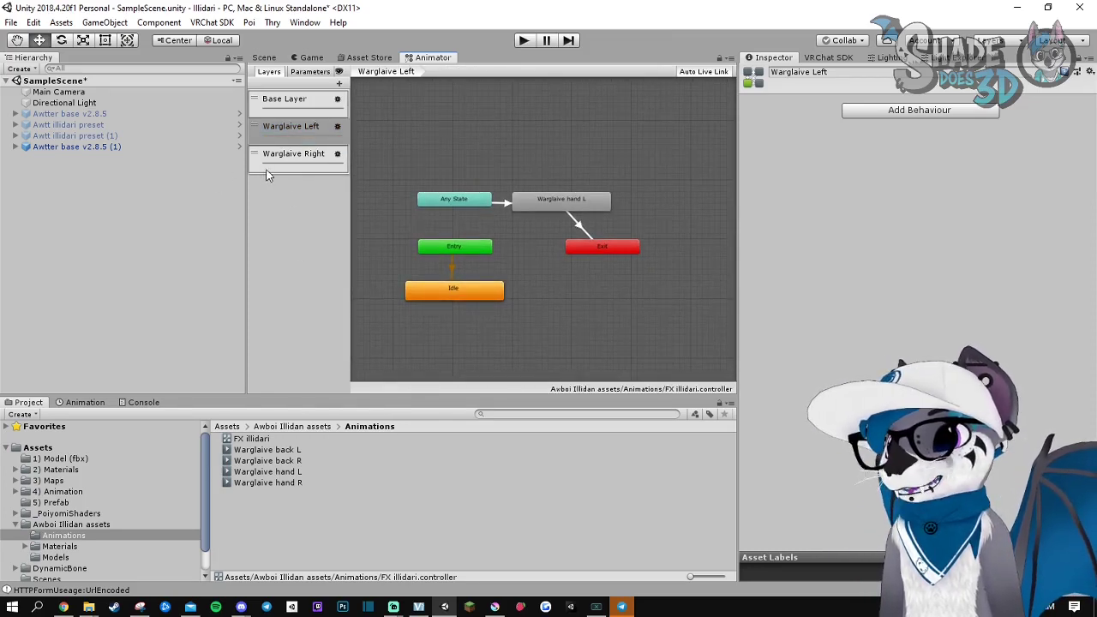
{"action": "left_click", "coordinate": [283, 155]}
{"action": "left_click", "coordinate": [287, 129]}
{"action": "left_click", "coordinate": [287, 156]}
{"action": "left_click", "coordinate": [287, 128]}
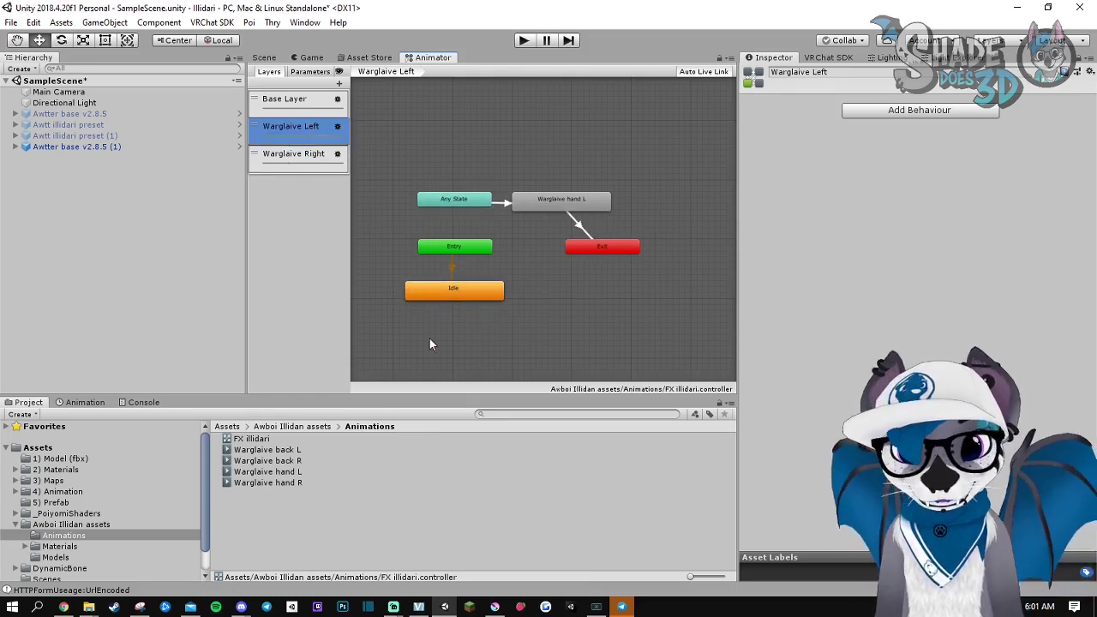
{"action": "left_click", "coordinate": [63, 491]}
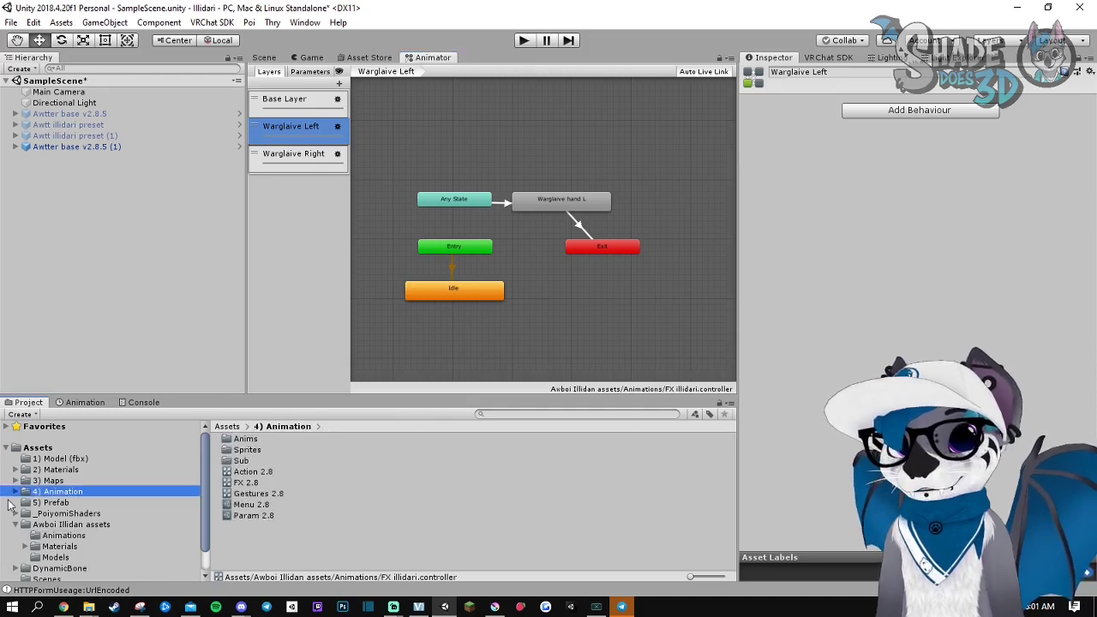
Load the avatar's FX 2.8 controller and view its WL layer graph
{"action": "left_click", "coordinate": [245, 483]}
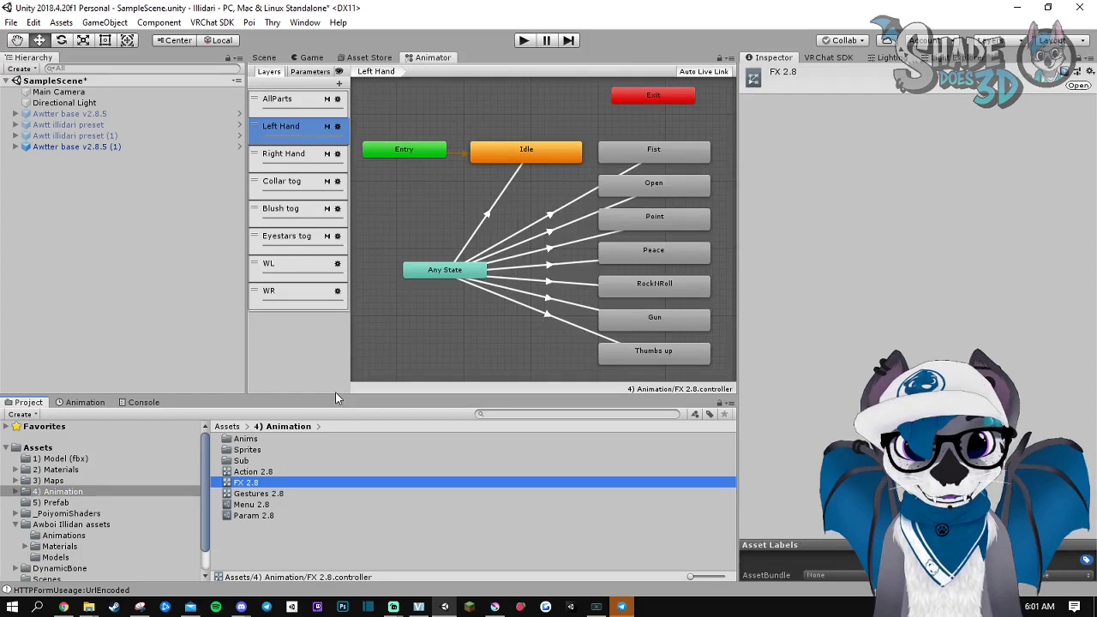
{"action": "left_click", "coordinate": [290, 265]}
{"action": "left_click", "coordinate": [293, 291]}
{"action": "left_click", "coordinate": [292, 270]}
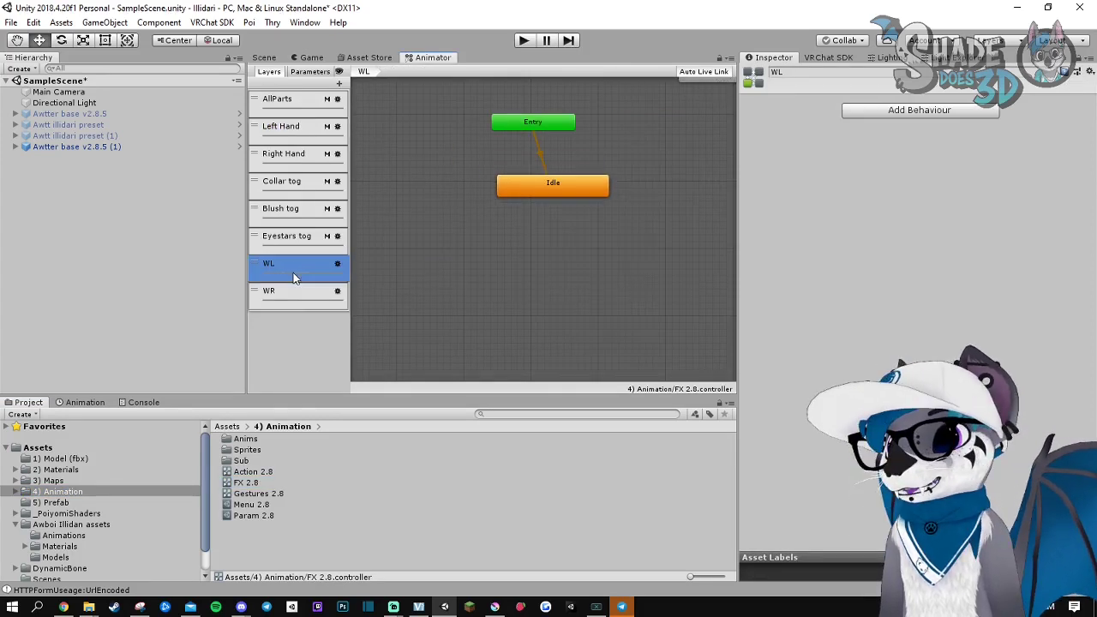
Check the WL layer's weight and mask settings, then reload FX illidari
{"action": "left_click", "coordinate": [300, 287]}
{"action": "left_click", "coordinate": [336, 263]}
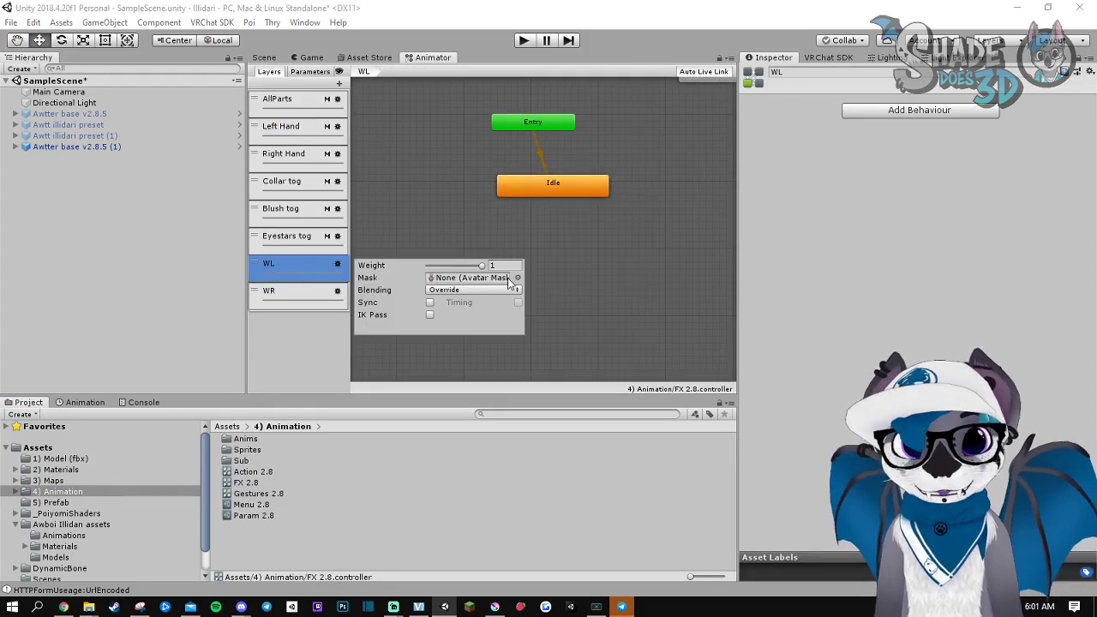
{"action": "left_click", "coordinate": [292, 374]}
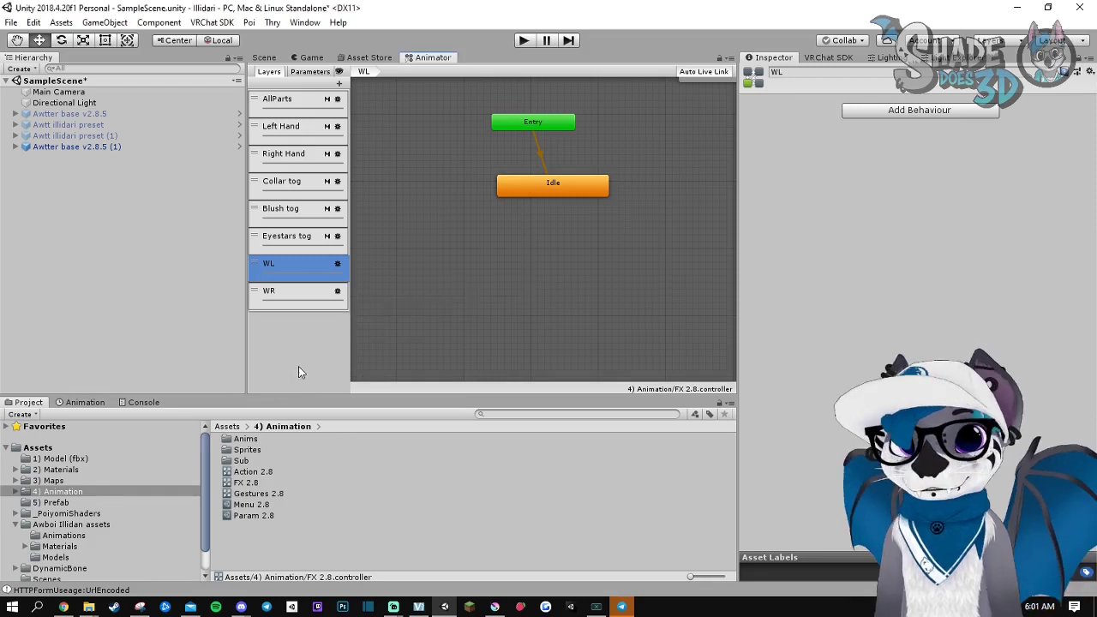
{"action": "left_click", "coordinate": [65, 534]}
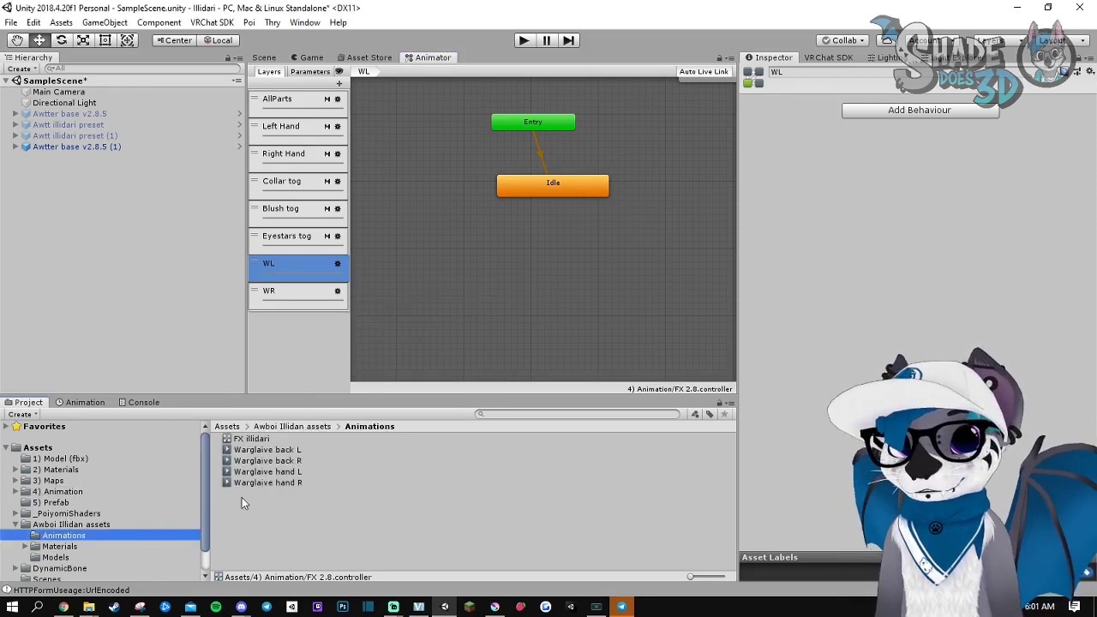
{"action": "left_click", "coordinate": [250, 440]}
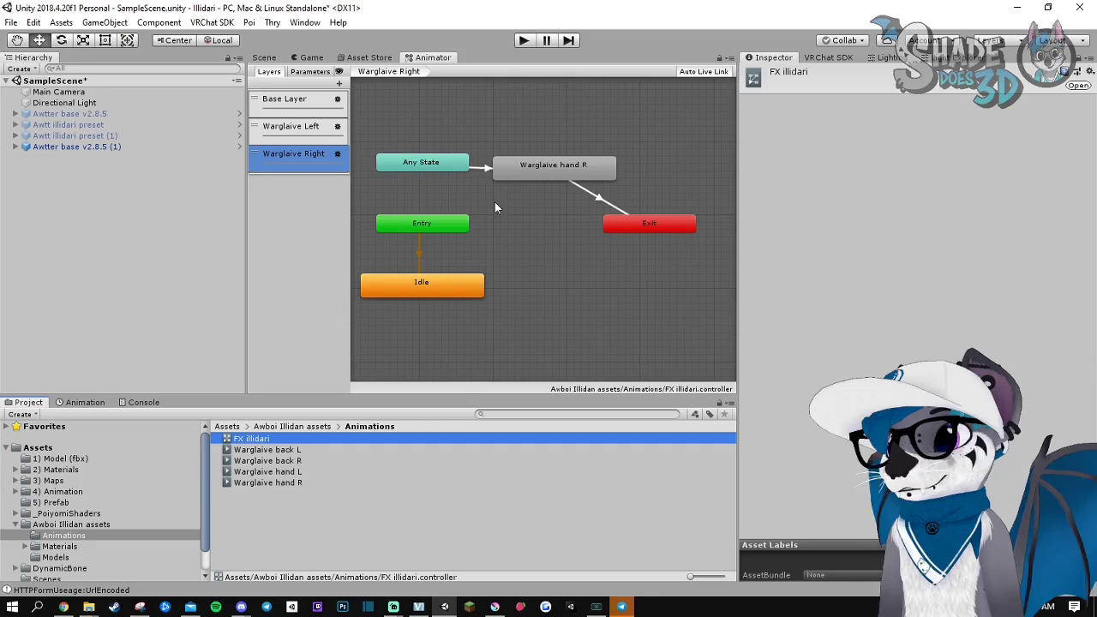
Select the Warglaive hand R and Idle states with their Any State, Exit and Entry transitions, then load FX 2.8
{"action": "left_click_drag", "start_coordinate": [687, 112], "coordinate": [367, 324]}
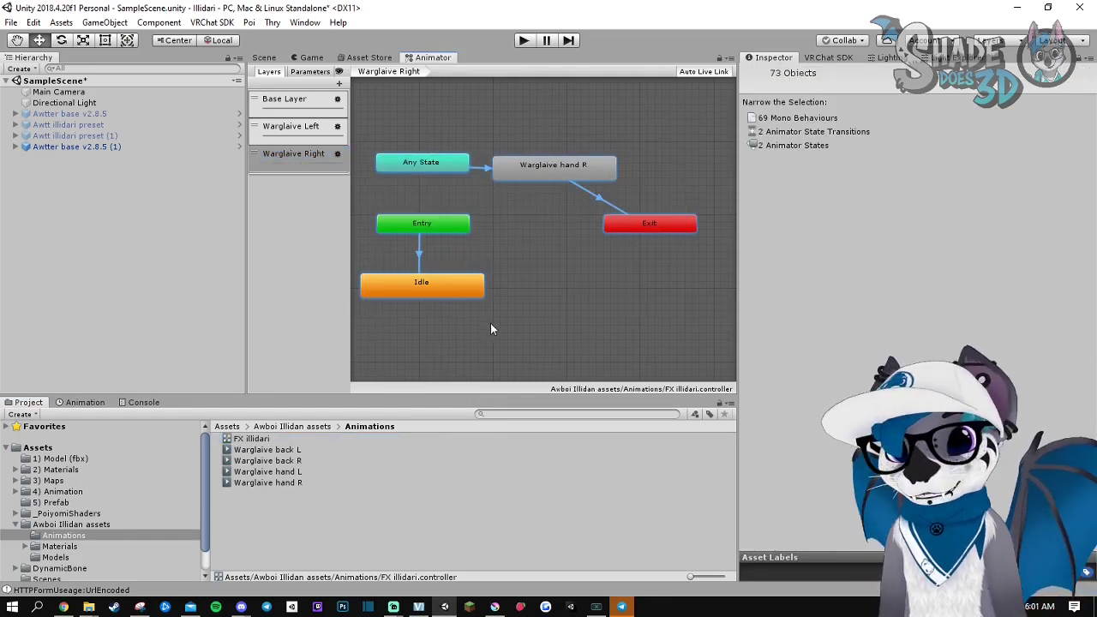
{"action": "left_click", "coordinate": [527, 317]}
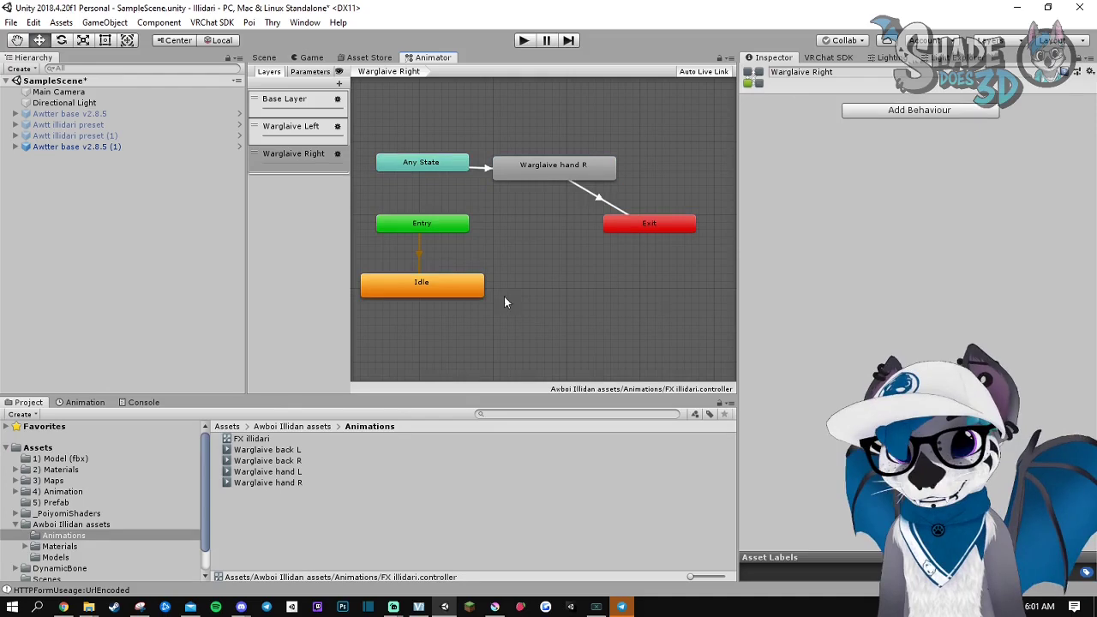
{"action": "left_click", "coordinate": [484, 168]}
{"action": "left_click", "coordinate": [525, 175], "text": "shift"}
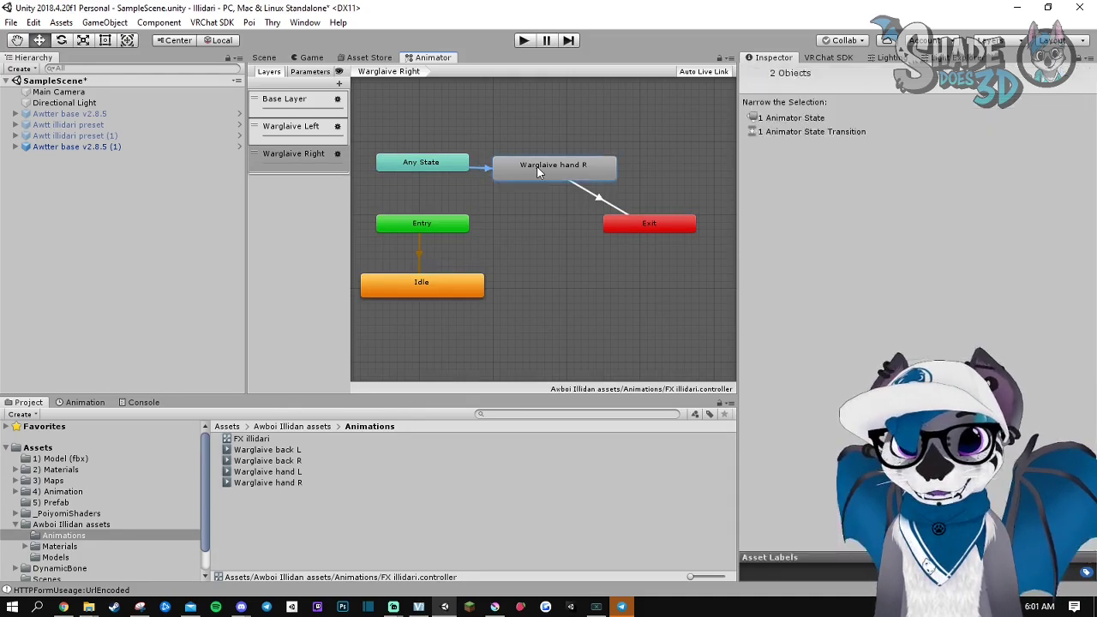
{"action": "left_click", "coordinate": [600, 204], "text": "shift"}
{"action": "left_click", "coordinate": [418, 253], "text": "shift"}
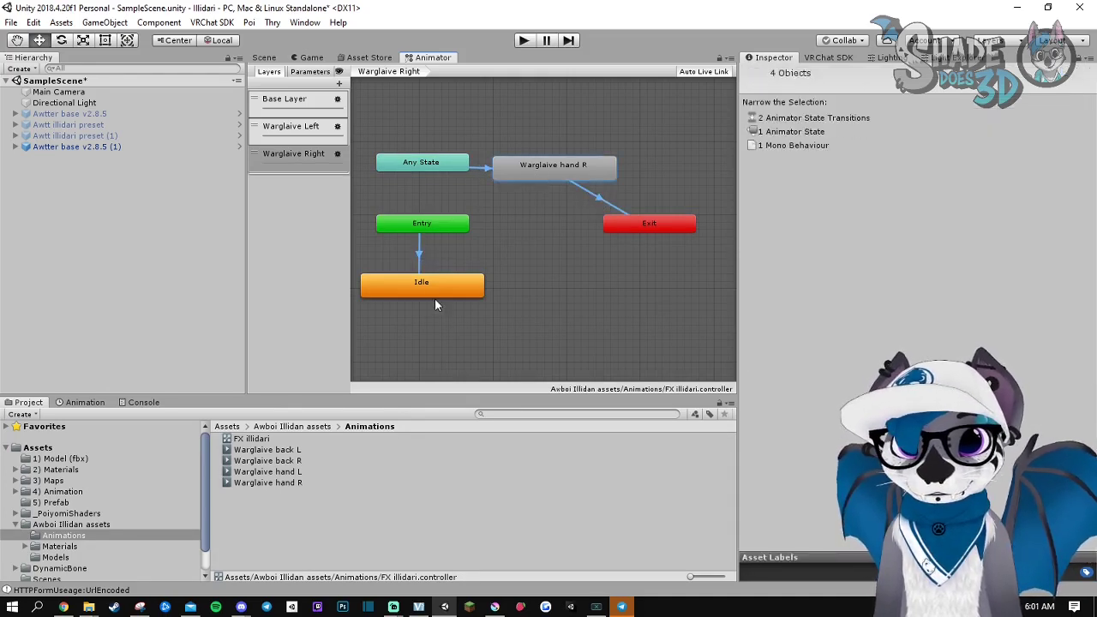
{"action": "left_click", "coordinate": [430, 289], "text": "shift"}
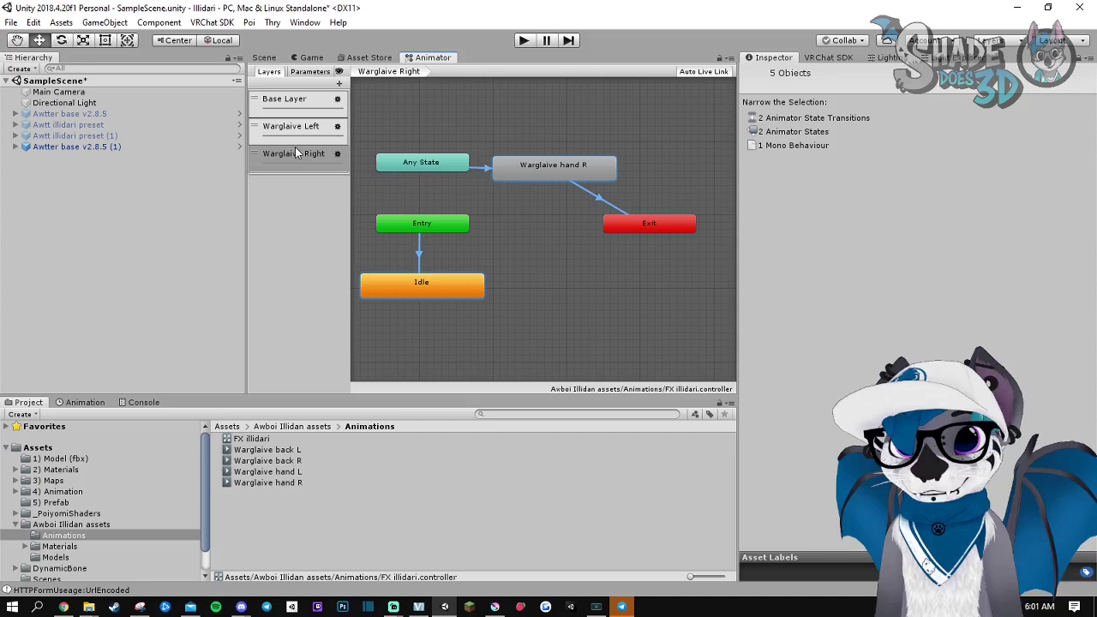
{"action": "left_click", "coordinate": [65, 492]}
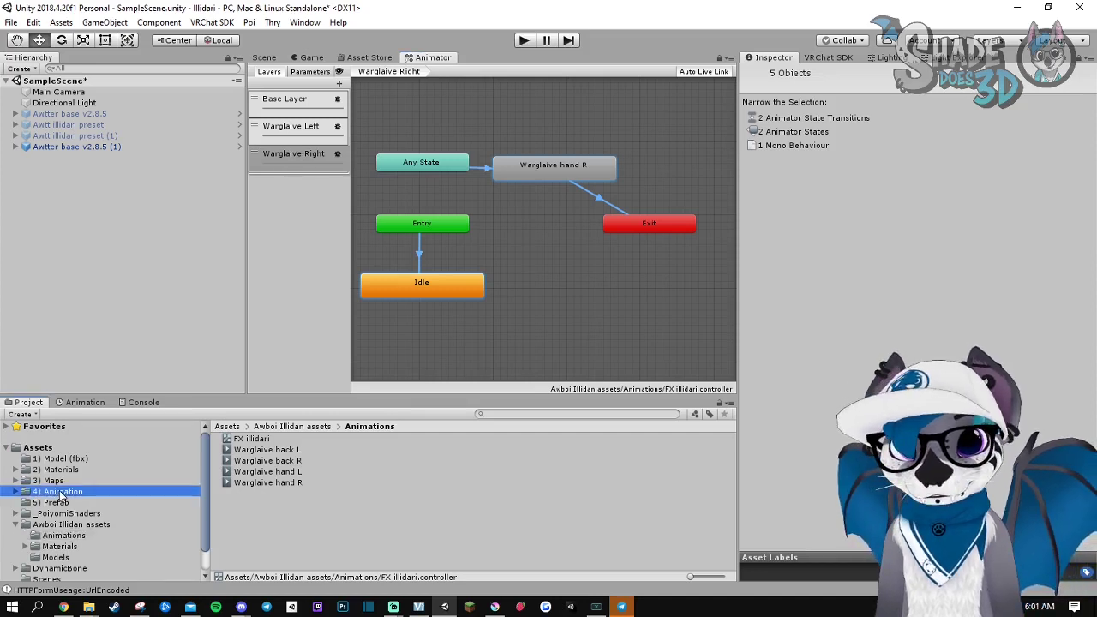
{"action": "left_click", "coordinate": [247, 482]}
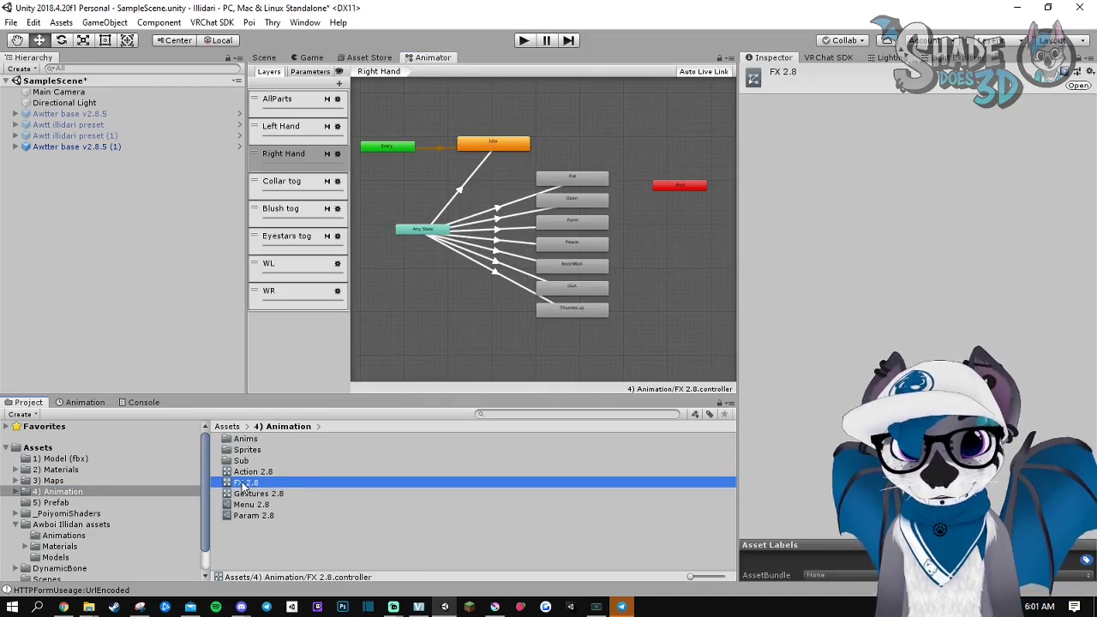
Clear the WR layer's old Warglaive hand R and Idle states and their transitions
{"action": "left_click", "coordinate": [272, 296]}
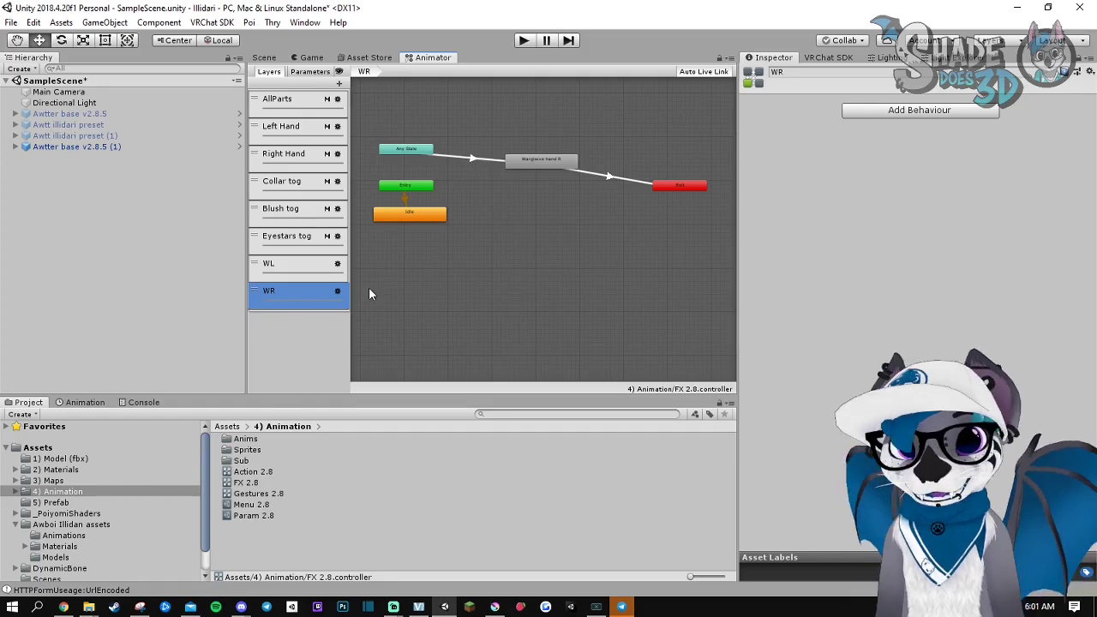
{"action": "left_click", "coordinate": [400, 216]}
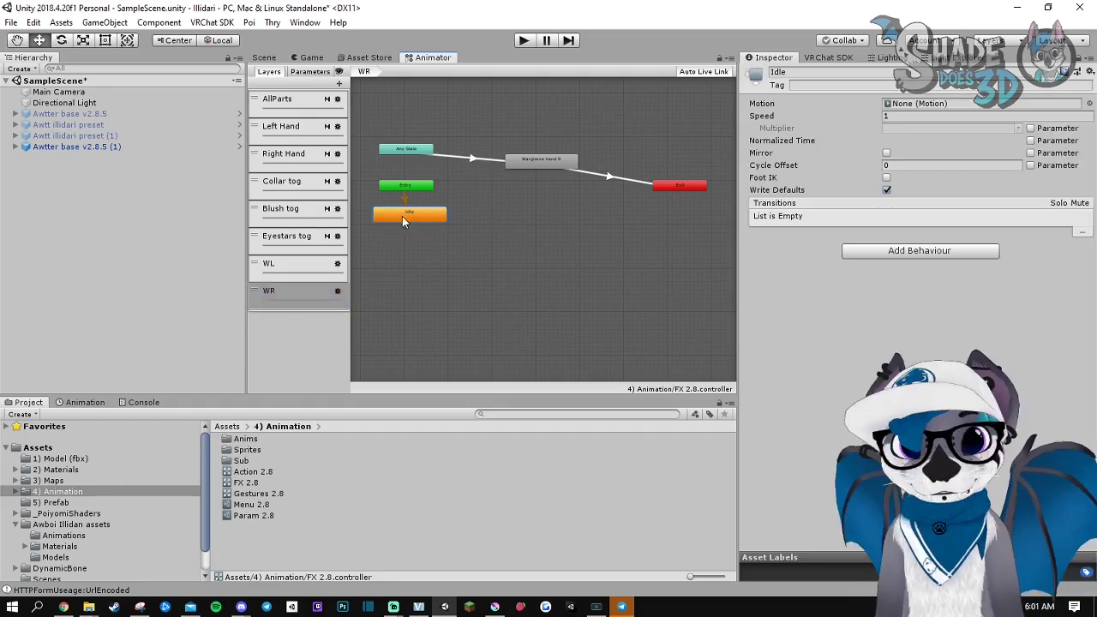
{"action": "left_click", "coordinate": [474, 160], "text": "shift"}
{"action": "left_click", "coordinate": [609, 176], "text": "shift"}
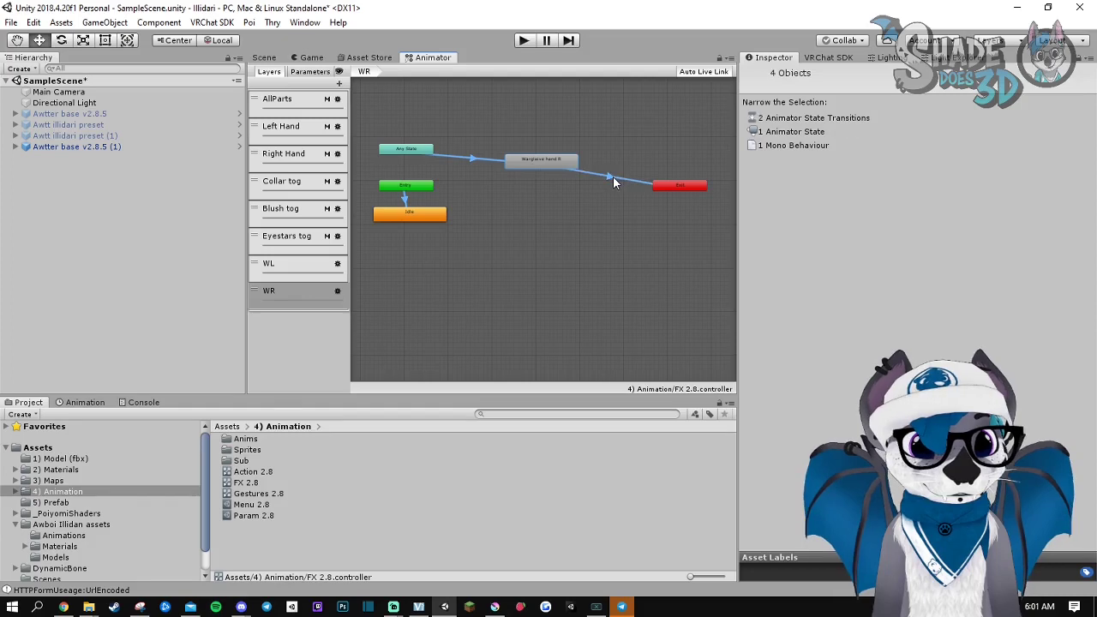
{"action": "key", "text": "Delete"}
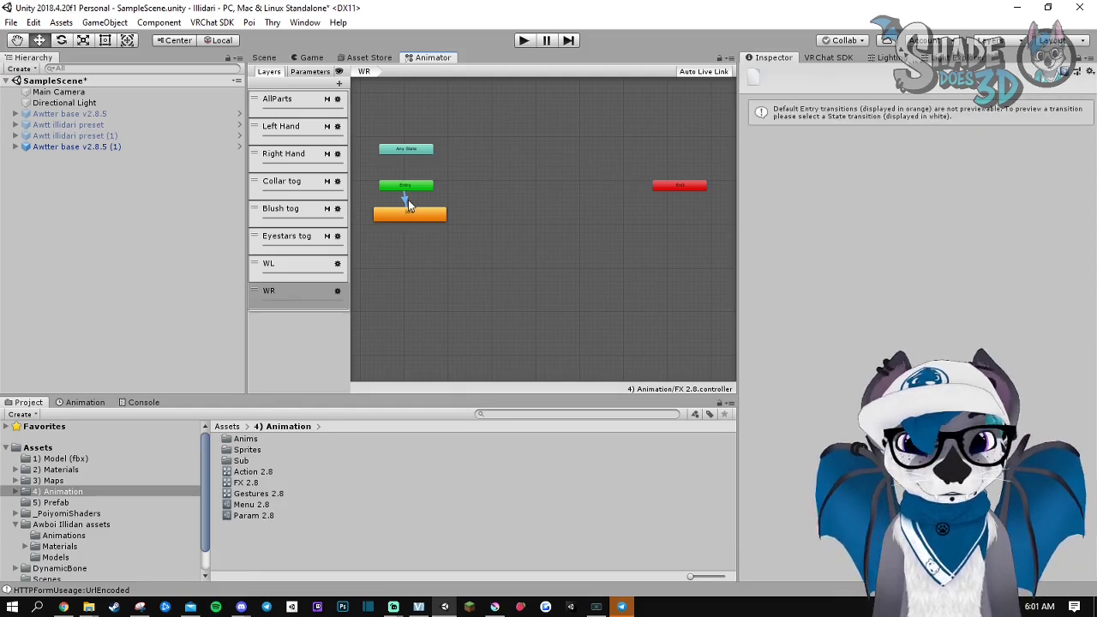
{"action": "left_click", "coordinate": [406, 214]}
{"action": "key", "text": "Delete"}
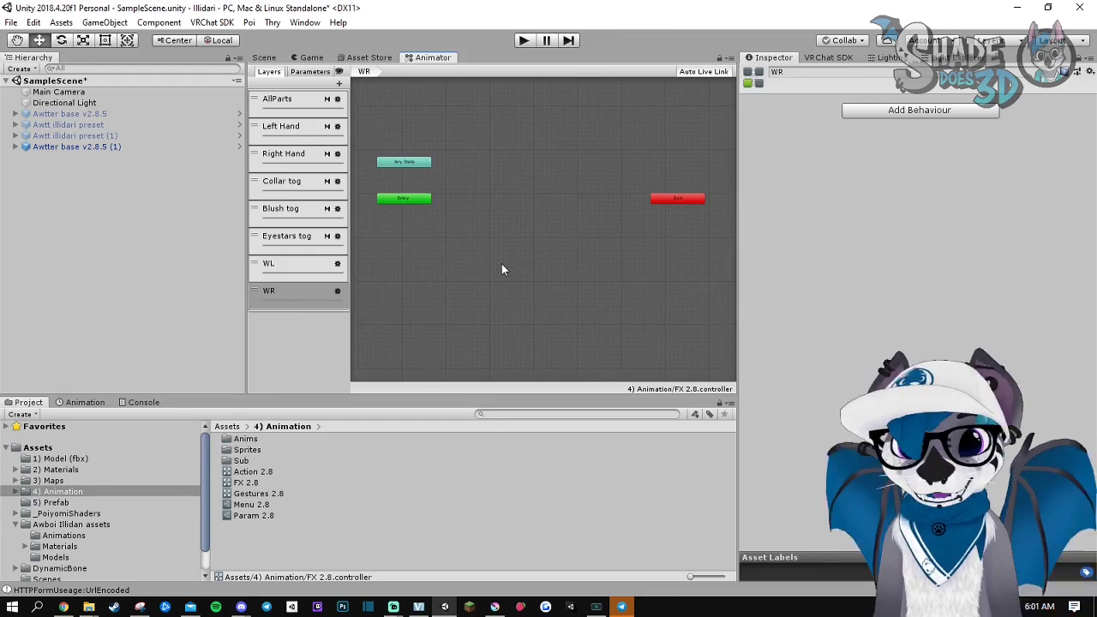
Paste the copied Warglaive hand R and Idle states into WR, placing Idle below Entry
{"action": "key", "text": "ctrl+z"}
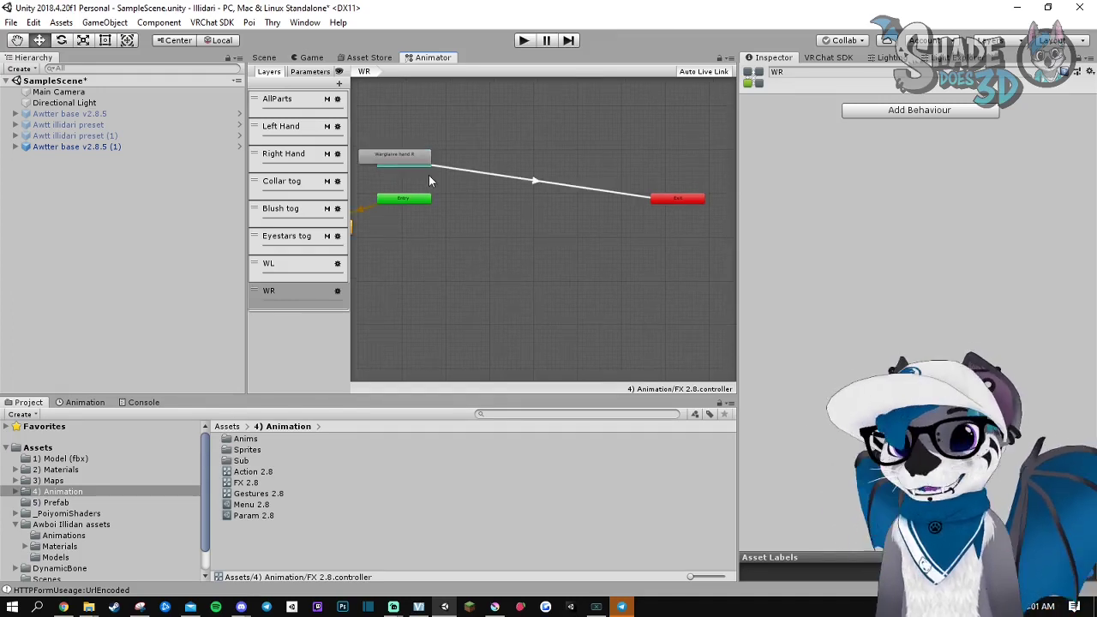
{"action": "mouse_move", "coordinate": [379, 152]}
{"action": "left_mouse_down"}
{"action": "mouse_move", "coordinate": [529, 175]}
{"action": "mouse_move", "coordinate": [524, 159]}
{"action": "left_mouse_up"}
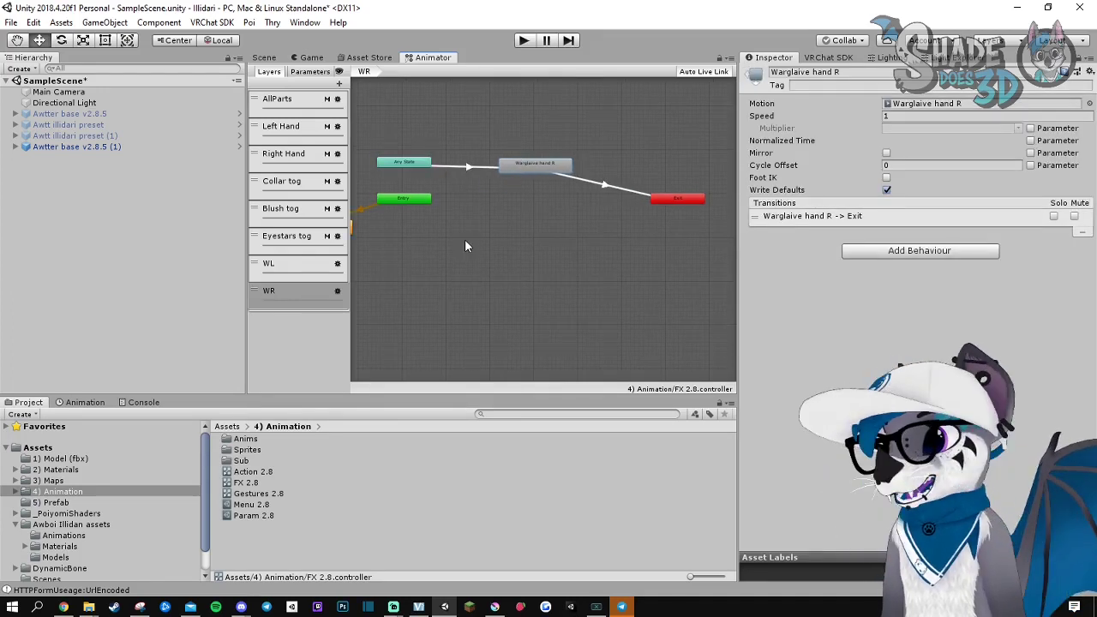
{"action": "middle_click_drag", "start_coordinate": [465, 239], "coordinate": [518, 240]}
{"action": "mouse_move", "coordinate": [371, 231]}
{"action": "left_mouse_down"}
{"action": "mouse_move", "coordinate": [468, 234]}
{"action": "mouse_move", "coordinate": [459, 235]}
{"action": "left_mouse_up"}
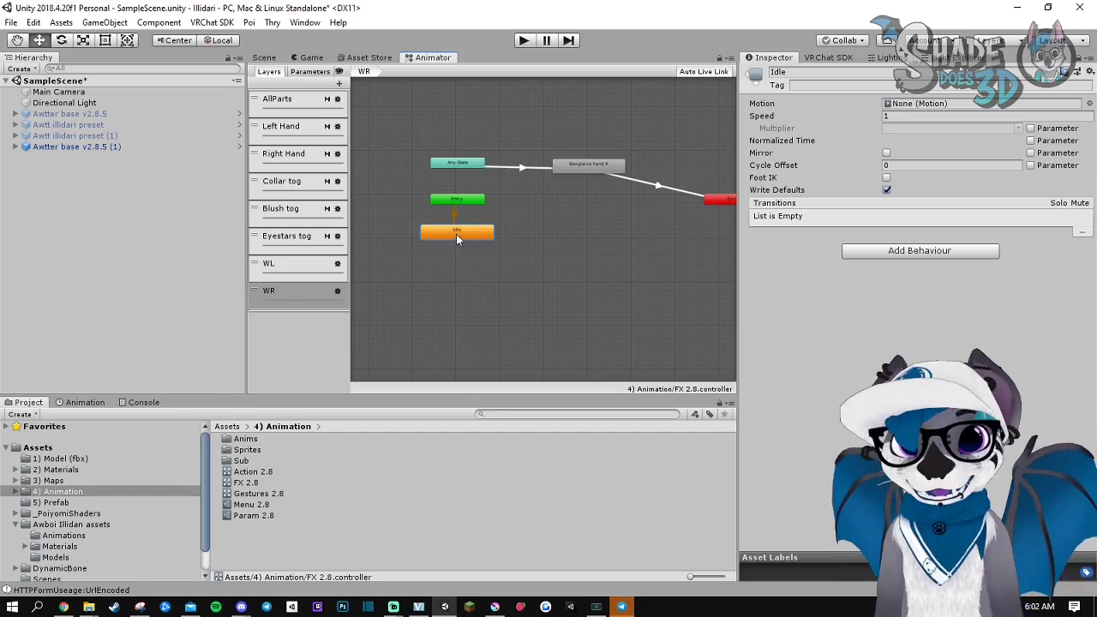
{"action": "key", "text": "a"}
{"action": "left_click", "coordinate": [438, 211]}
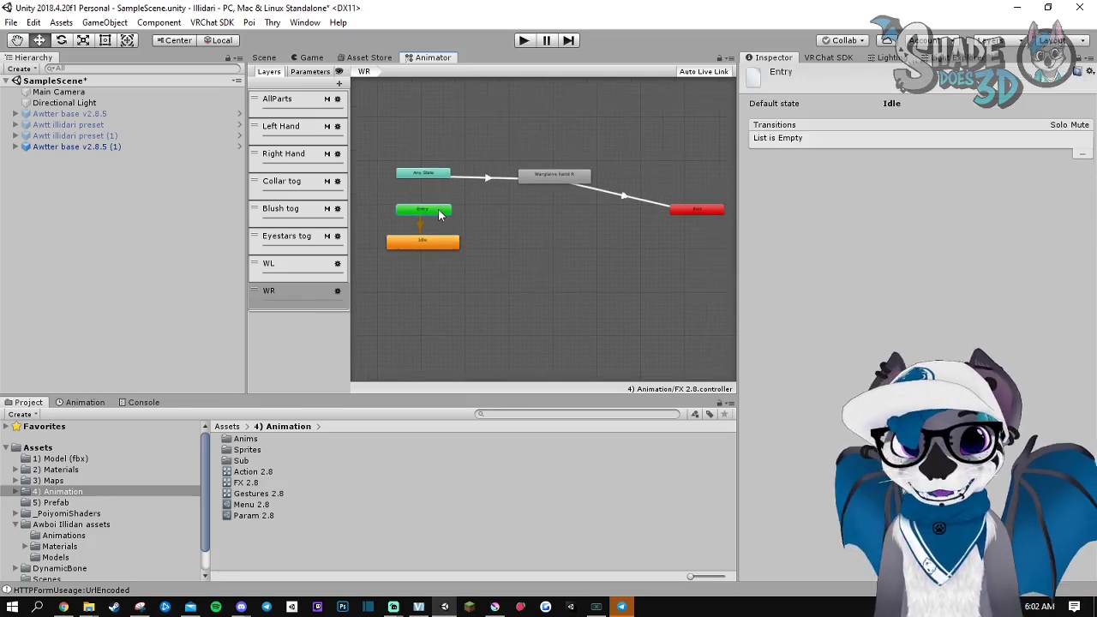
{"action": "right_click", "coordinate": [438, 210]}
{"action": "left_click", "coordinate": [476, 215]}
{"action": "left_click", "coordinate": [540, 177]}
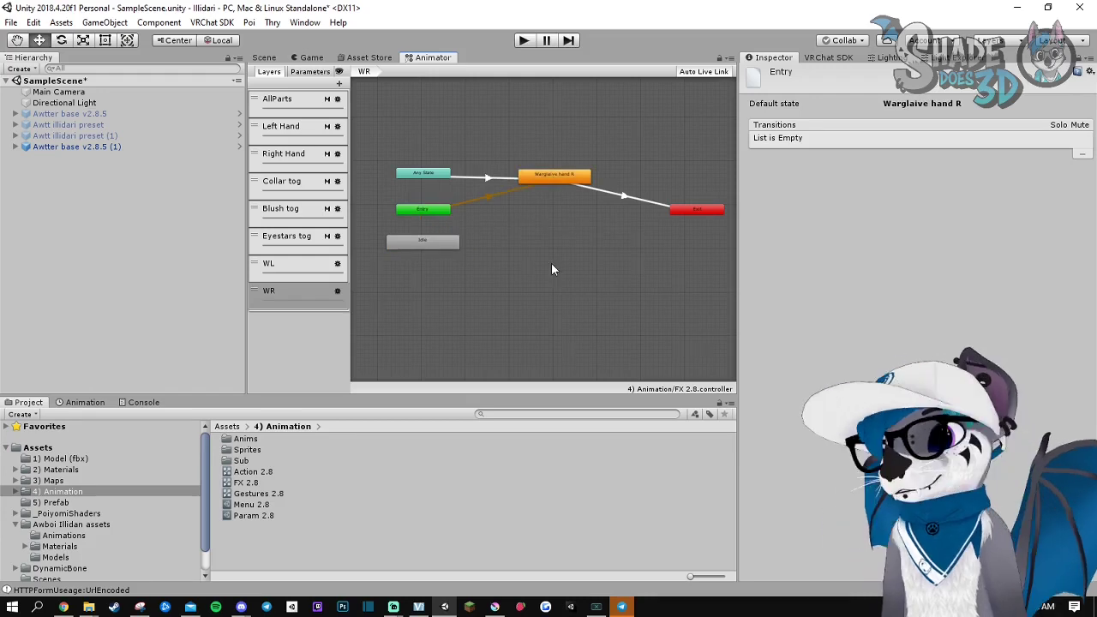
{"action": "left_click", "coordinate": [533, 184]}
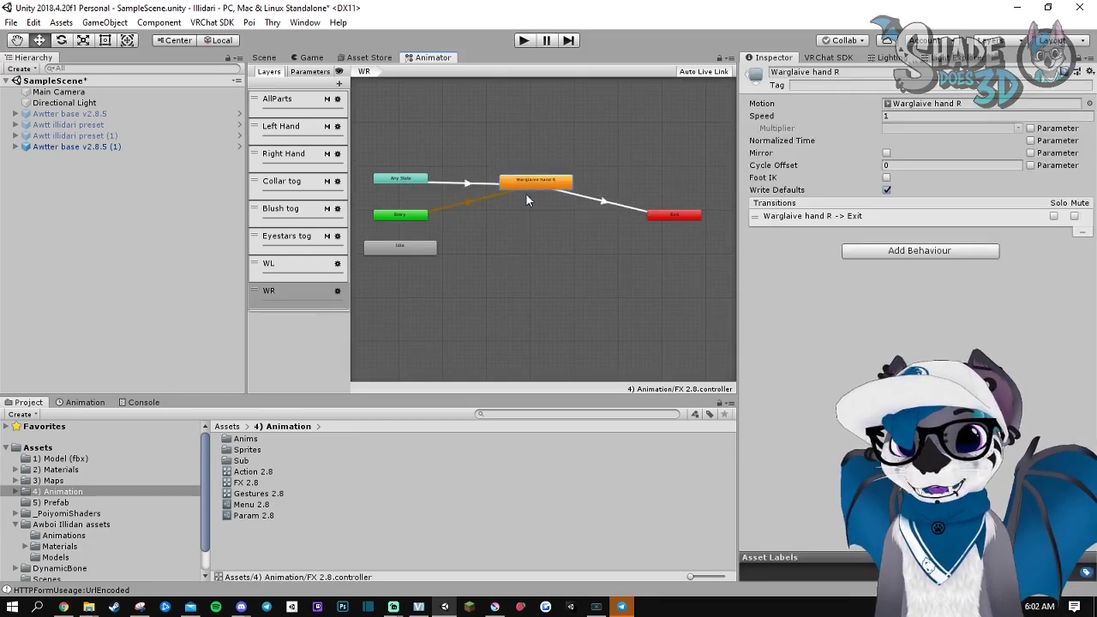
{"action": "left_click", "coordinate": [446, 215]}
{"action": "right_click", "coordinate": [446, 215]}
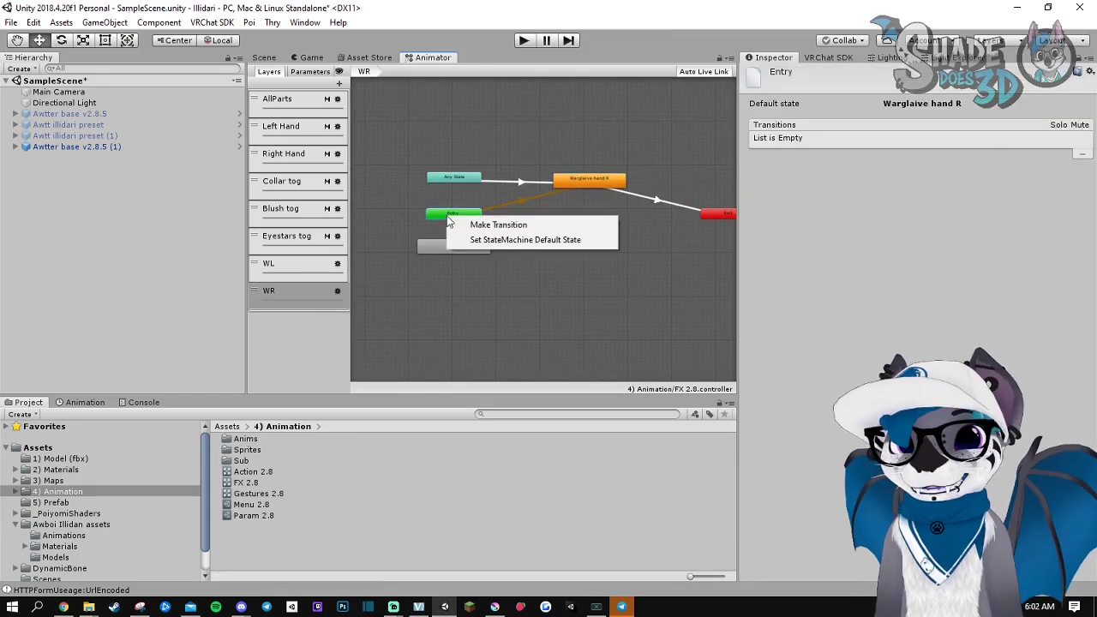
{"action": "left_click", "coordinate": [493, 242]}
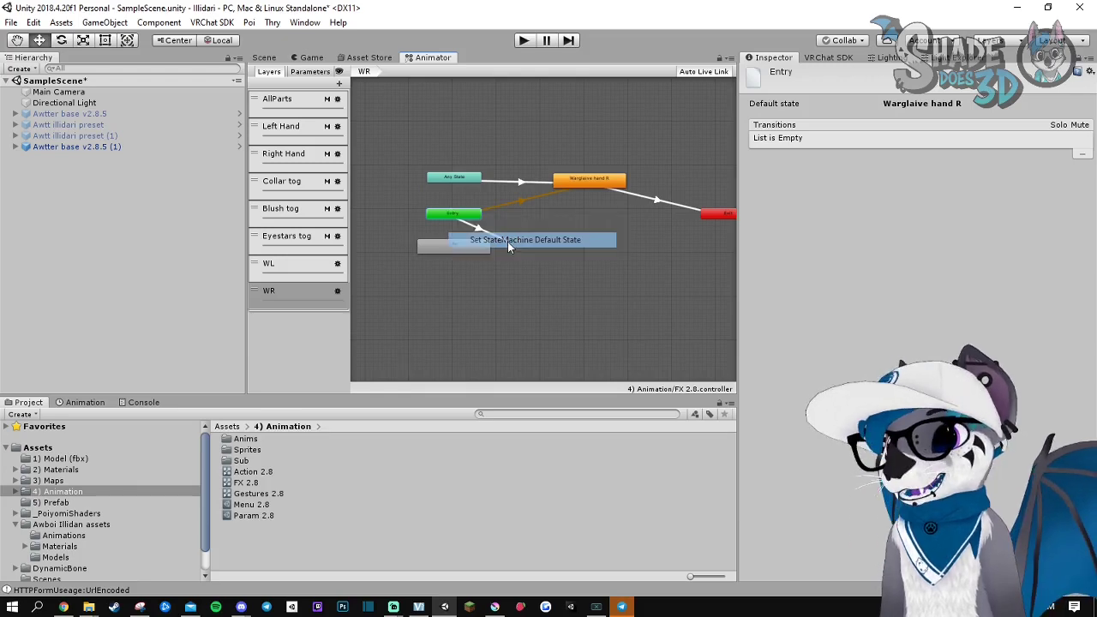
{"action": "left_click", "coordinate": [457, 246]}
{"action": "middle_click_drag", "start_coordinate": [518, 307], "coordinate": [477, 380]}
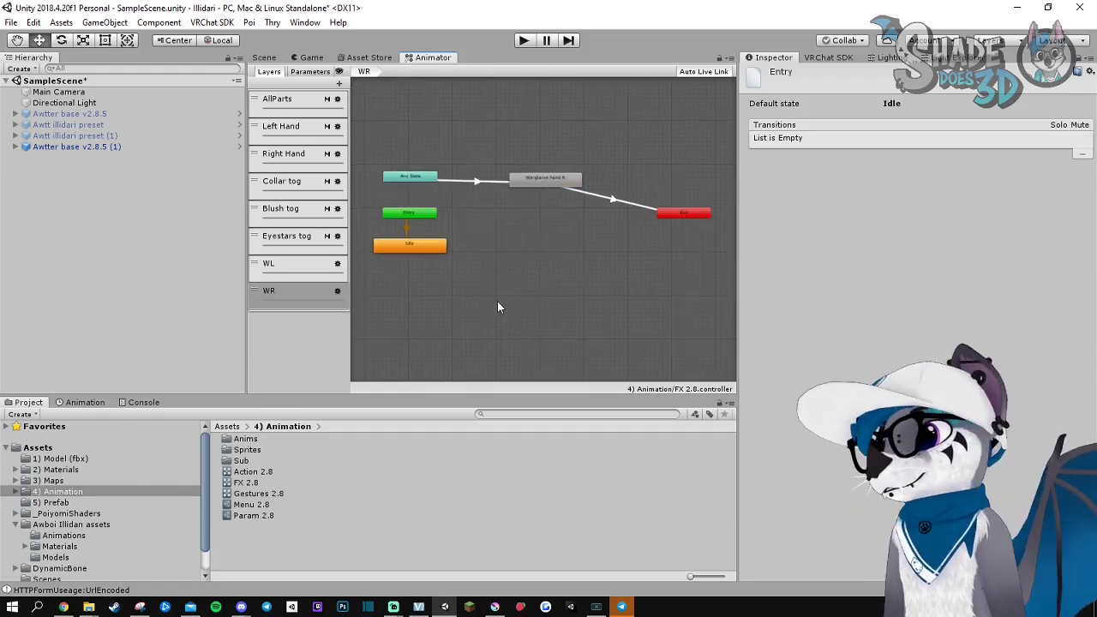
{"action": "left_click", "coordinate": [293, 289]}
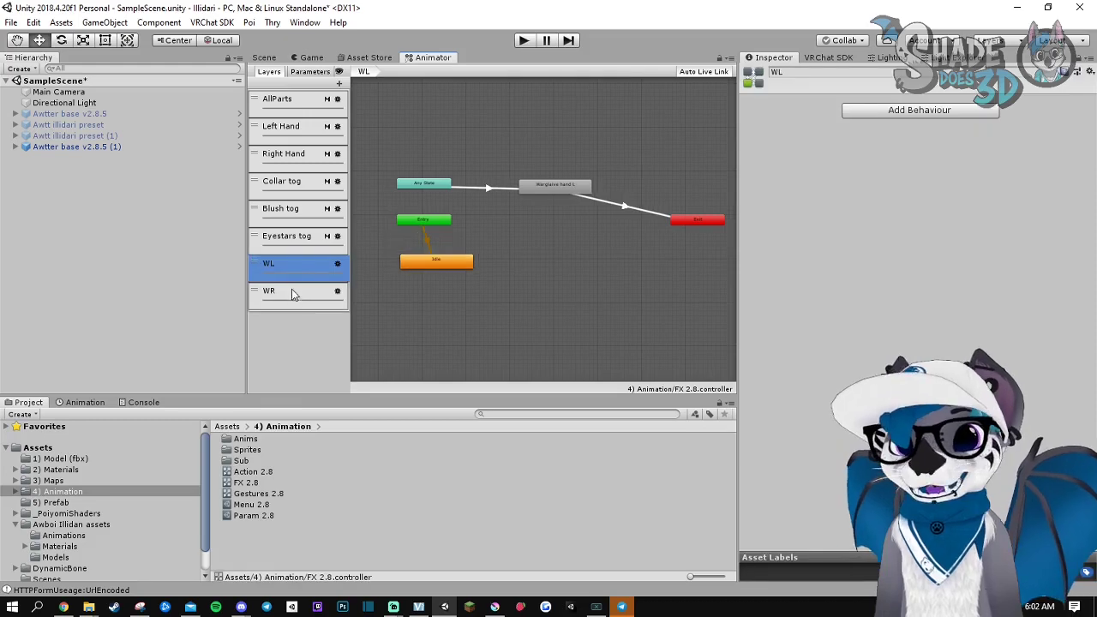
{"action": "middle_click_drag", "start_coordinate": [484, 358], "coordinate": [532, 341]}
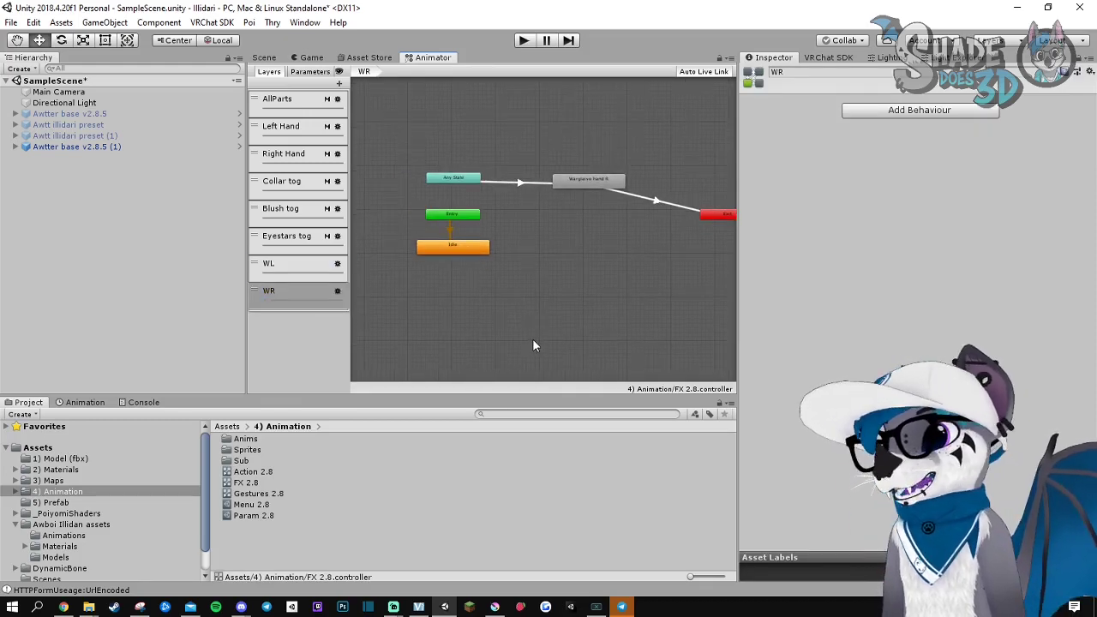